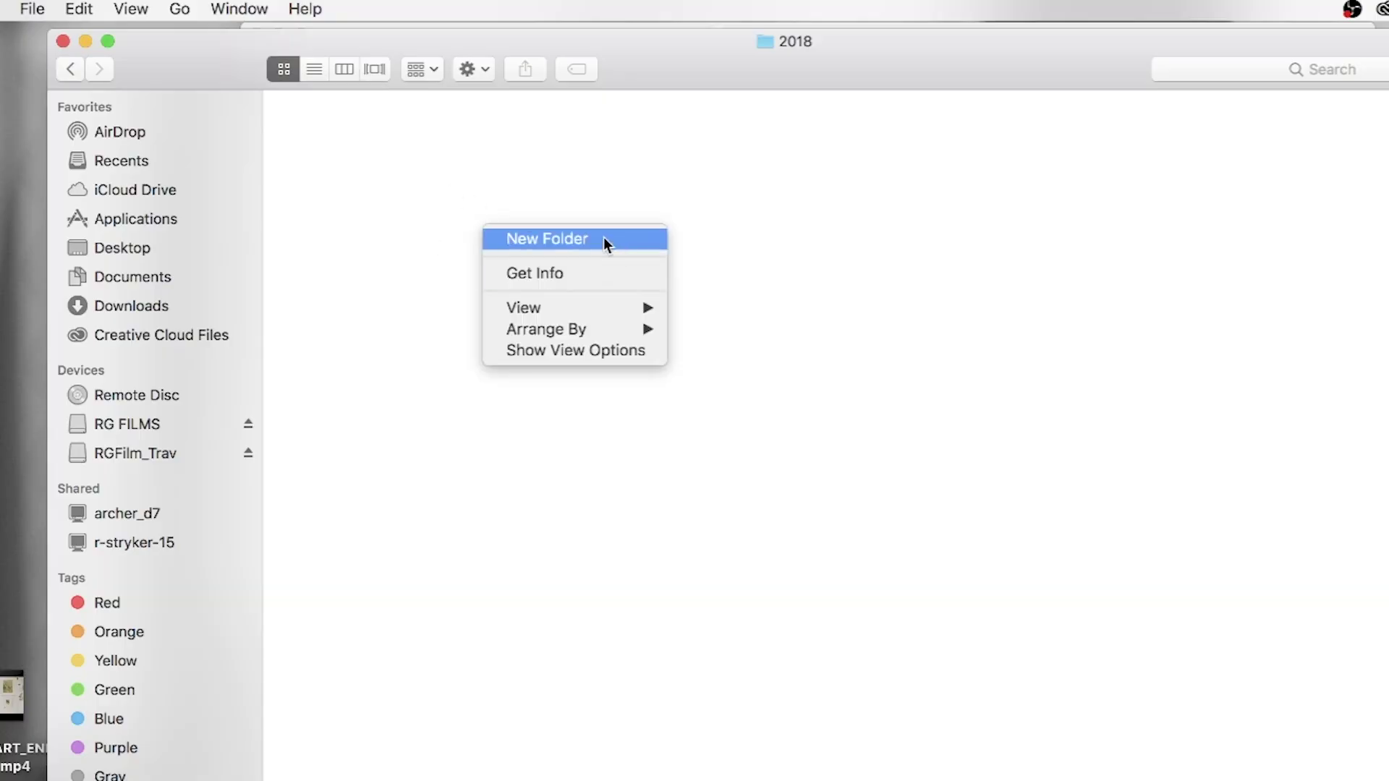
# Create a new untitled folder in the 2018 Finder window.
pyautogui.click(604, 238)
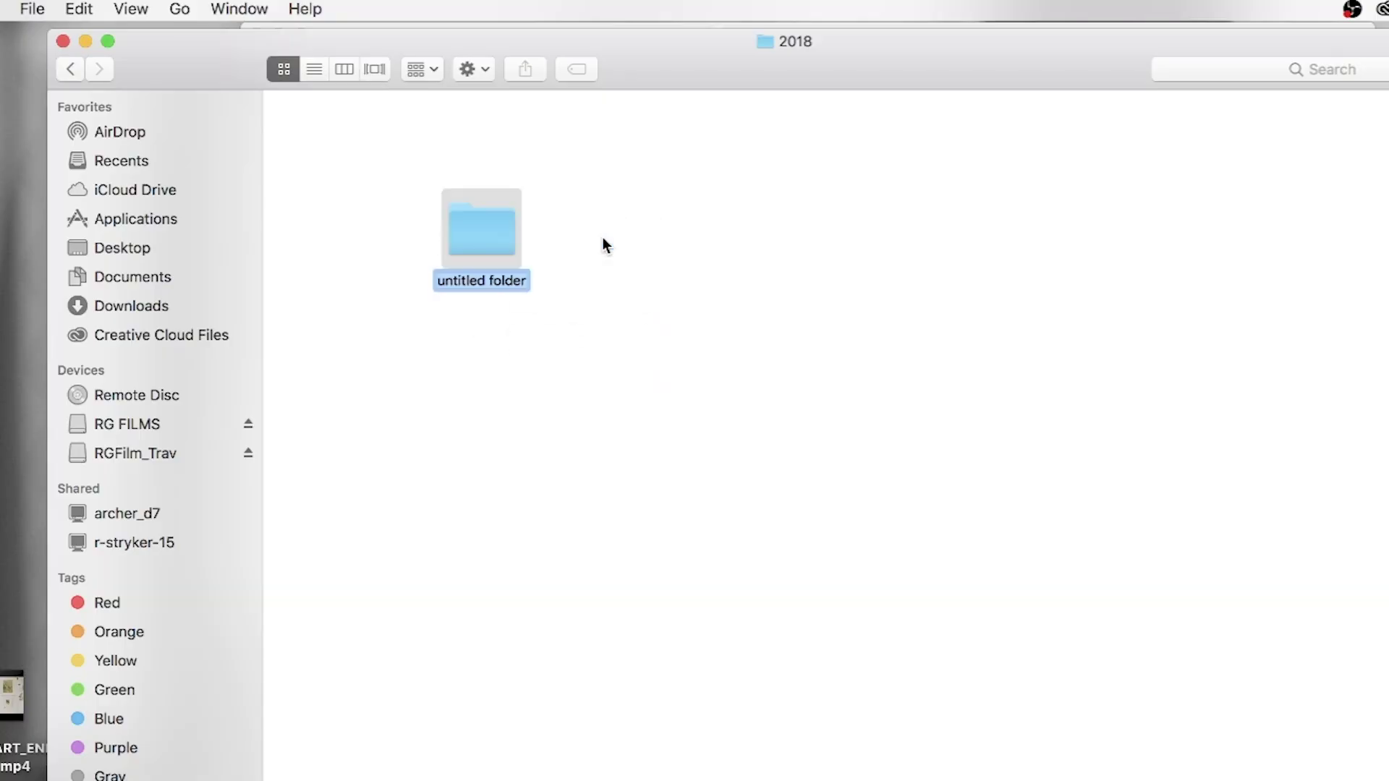
# Name the folder 180903_BATCH_TIPS, open it, and add a 6D subfolder.
pyautogui.write('180903_BATCH_TIPS')
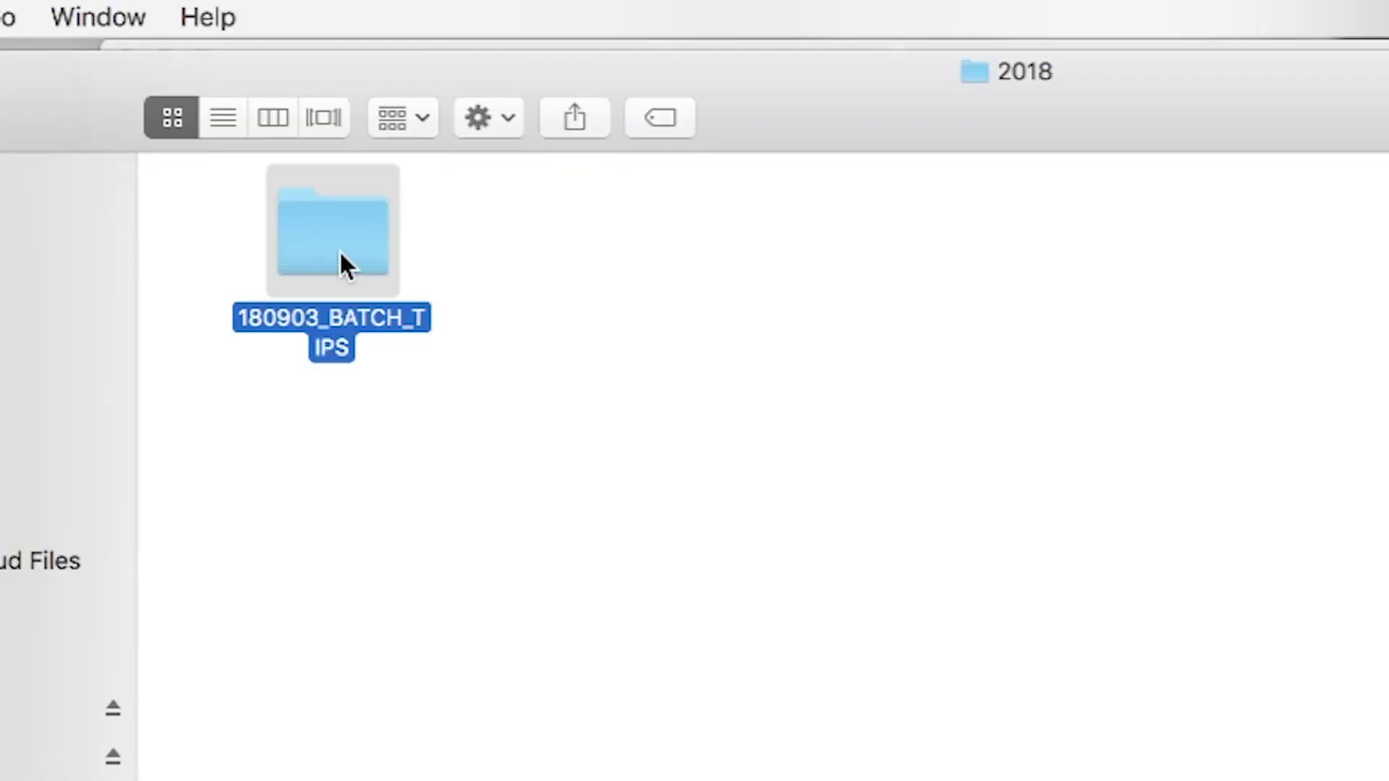
pyautogui.doubleClick(340, 255)
pyautogui.rightClick(613, 355)
pyautogui.click(698, 119)
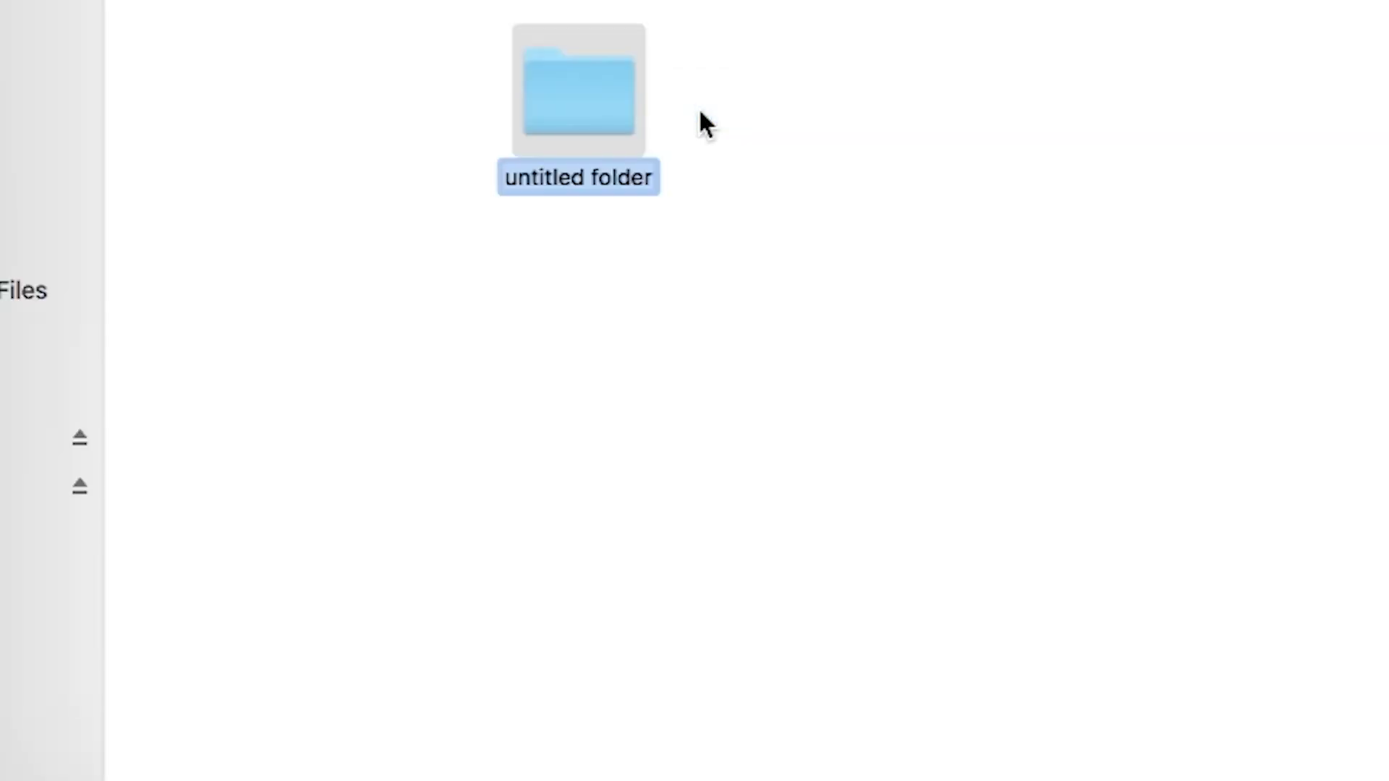
pyautogui.write('6D')
pyautogui.press('Return')
# Add DRONE, PICTURES and AUDIO subfolders inside 180903_BATCH_TIPS.
pyautogui.rightClick(848, 544)
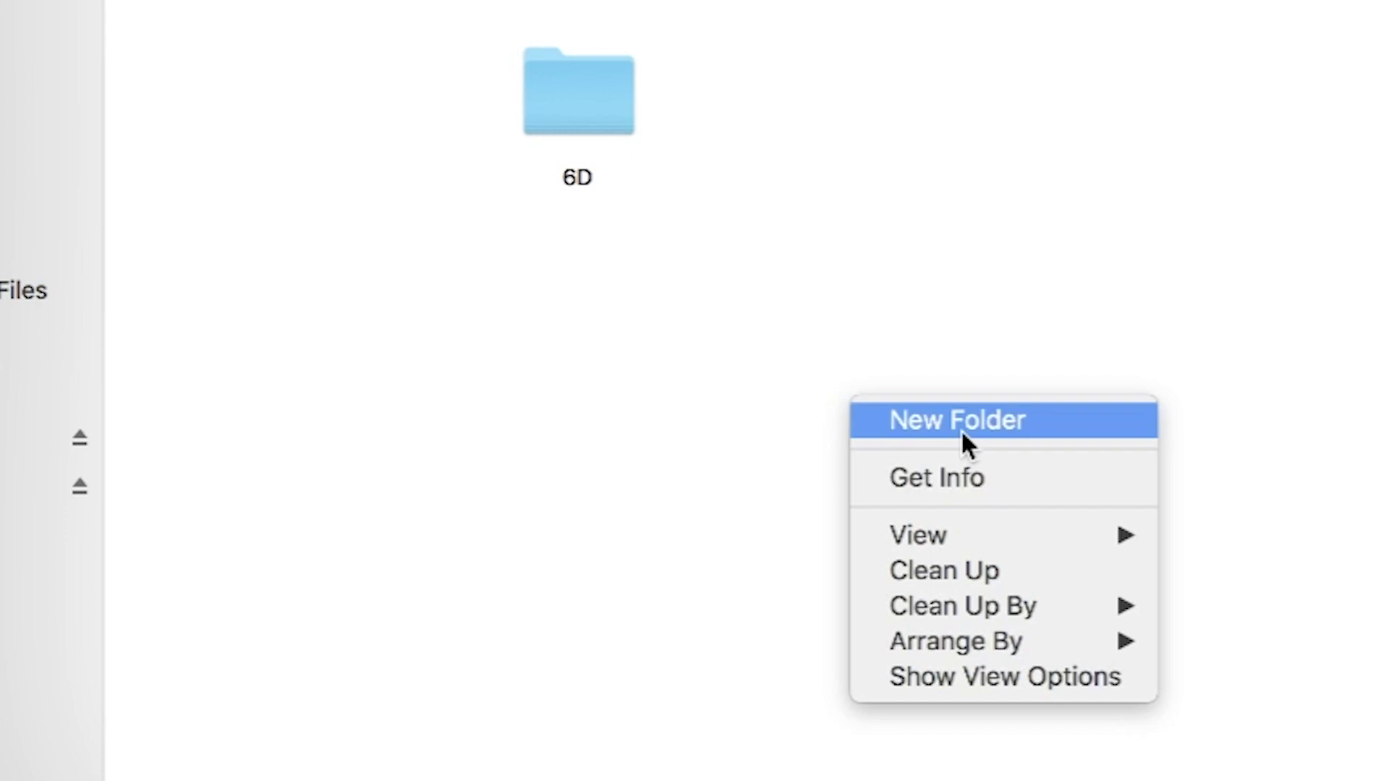
pyautogui.click(961, 429)
pyautogui.write('DRONE')
pyautogui.press('Return')
pyautogui.rightClick(563, 359)
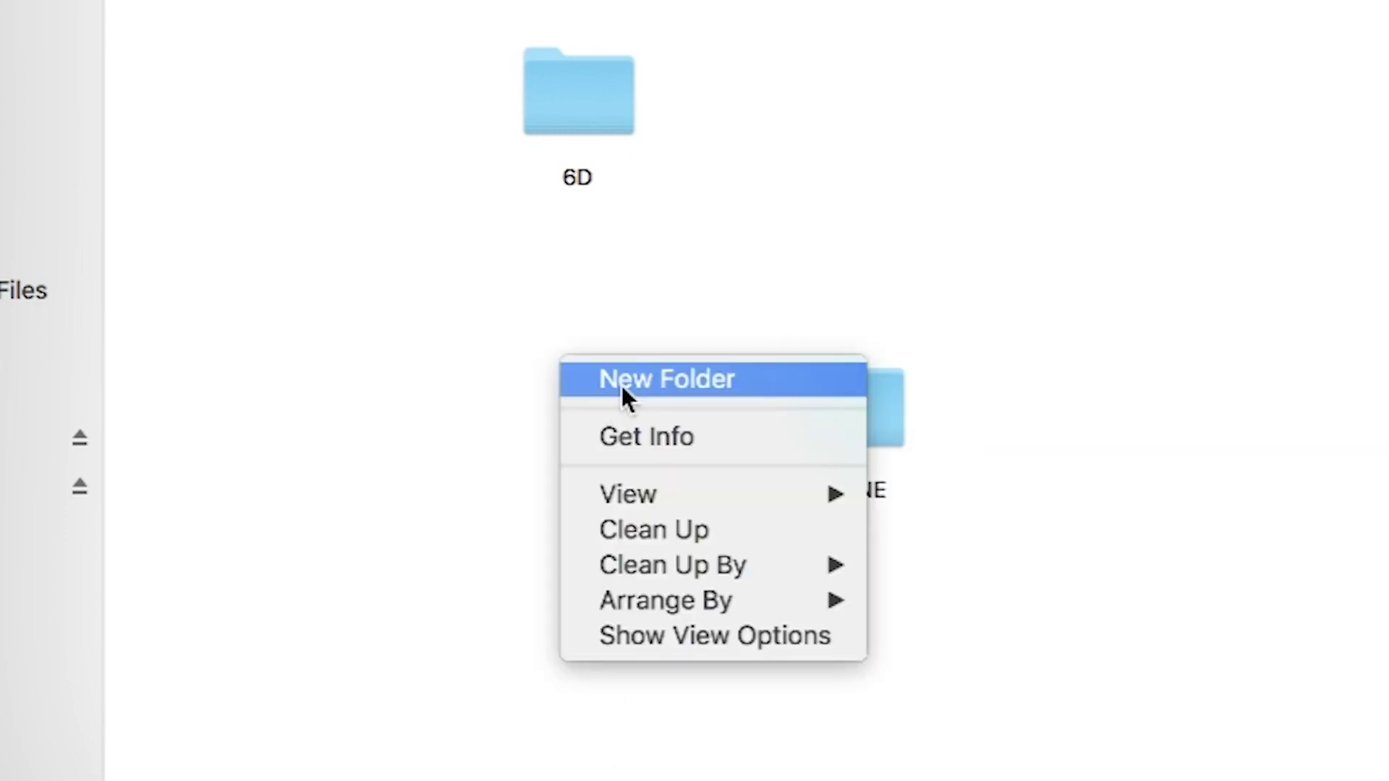
pyautogui.click(622, 381)
pyautogui.write('PICTURES')
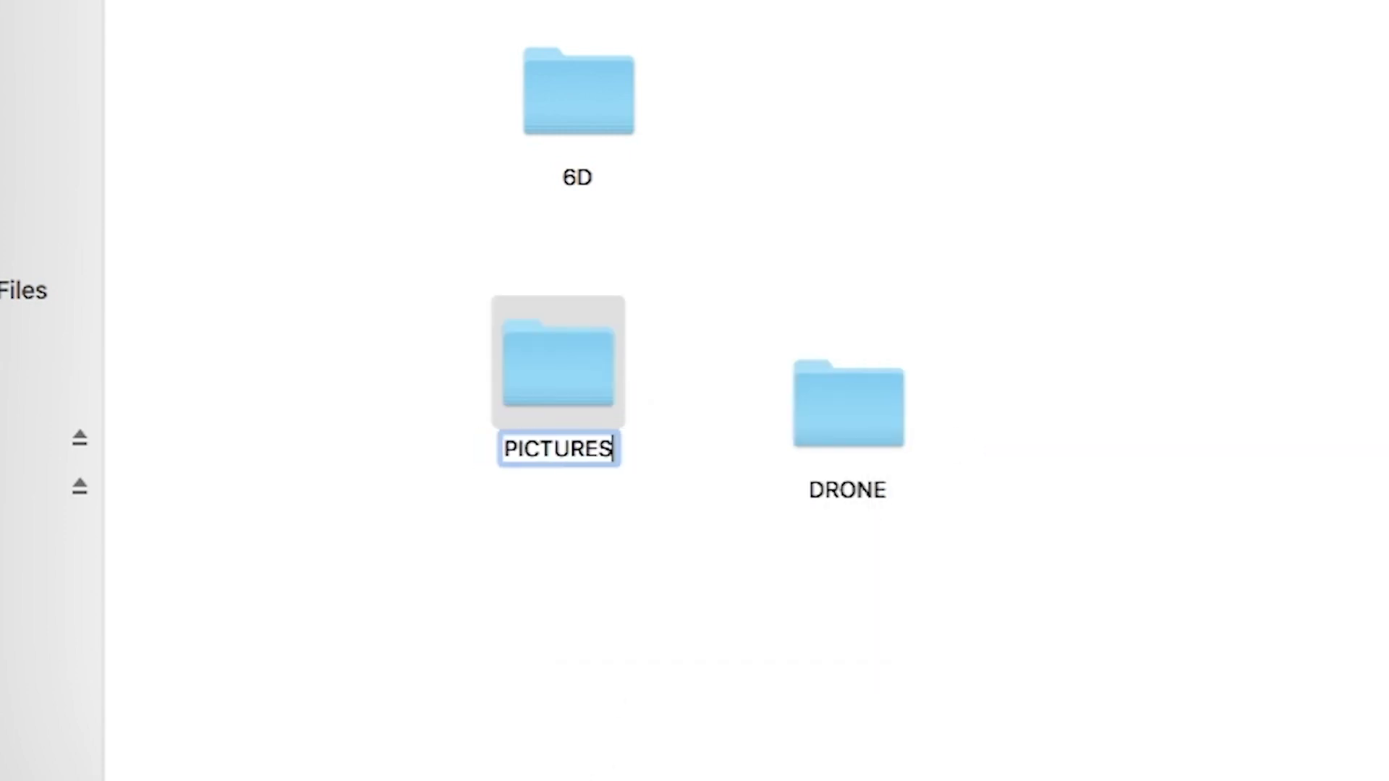
pyautogui.press('Return')
pyautogui.rightClick(611, 606)
pyautogui.click(744, 649)
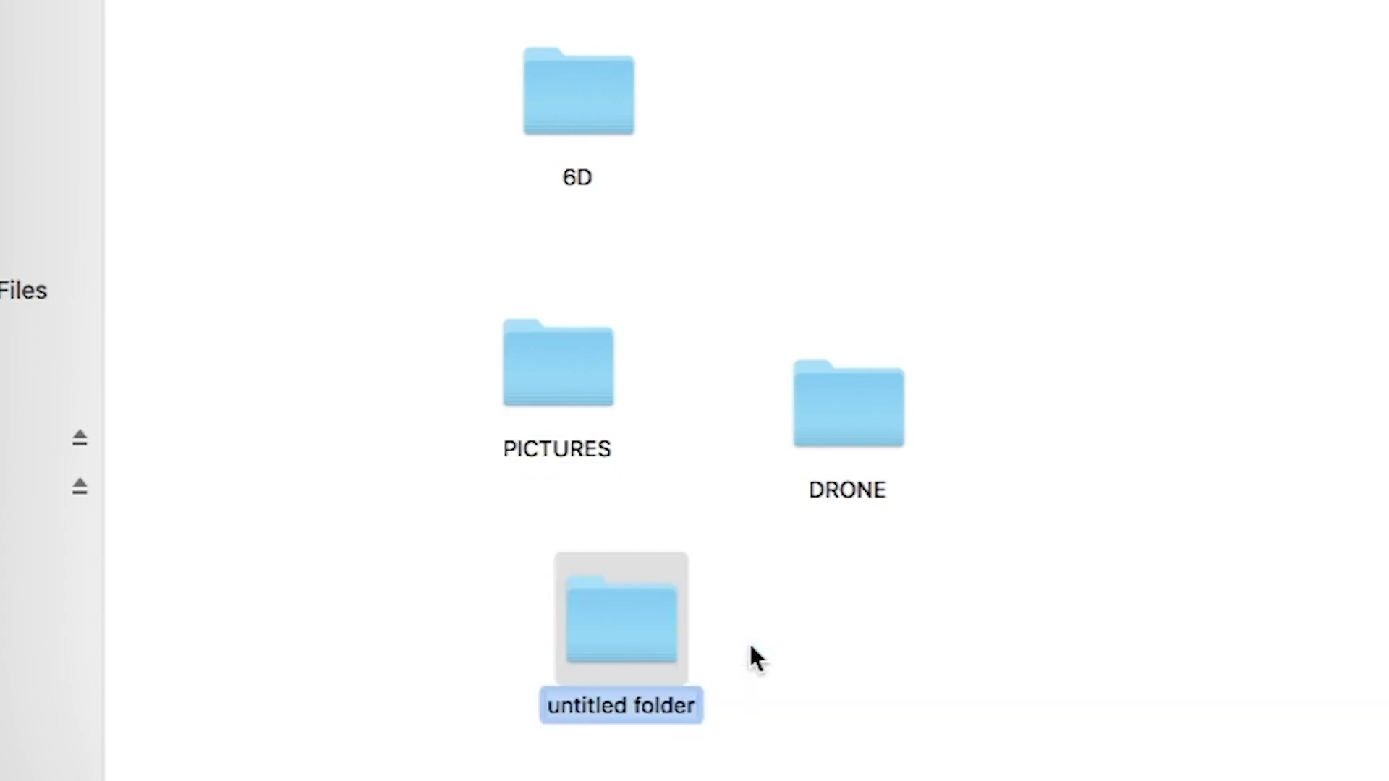
pyautogui.write('AUDIO')
pyautogui.press('Return')
# Arrange the four subfolders by name.
pyautogui.rightClick(935, 745)
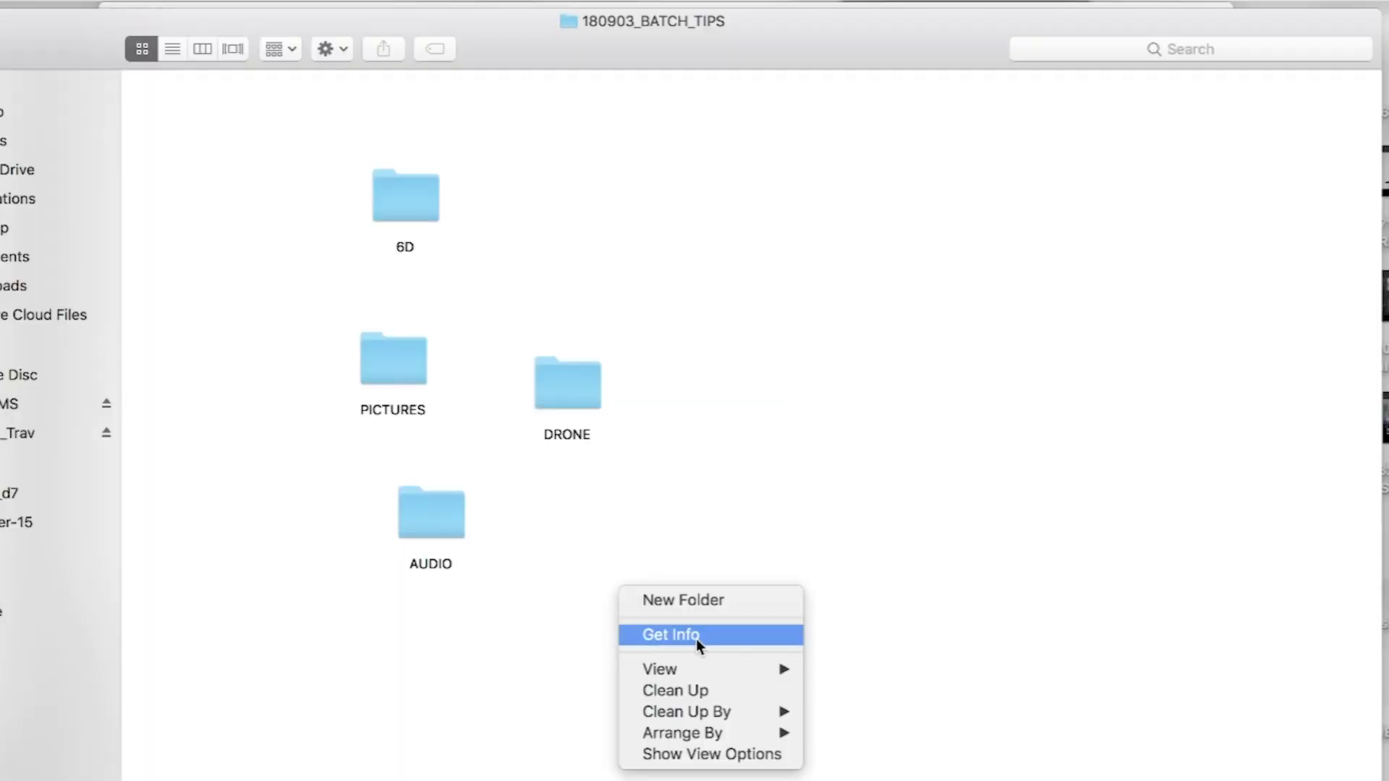
pyautogui.moveTo(740, 732)
pyautogui.click(853, 733)
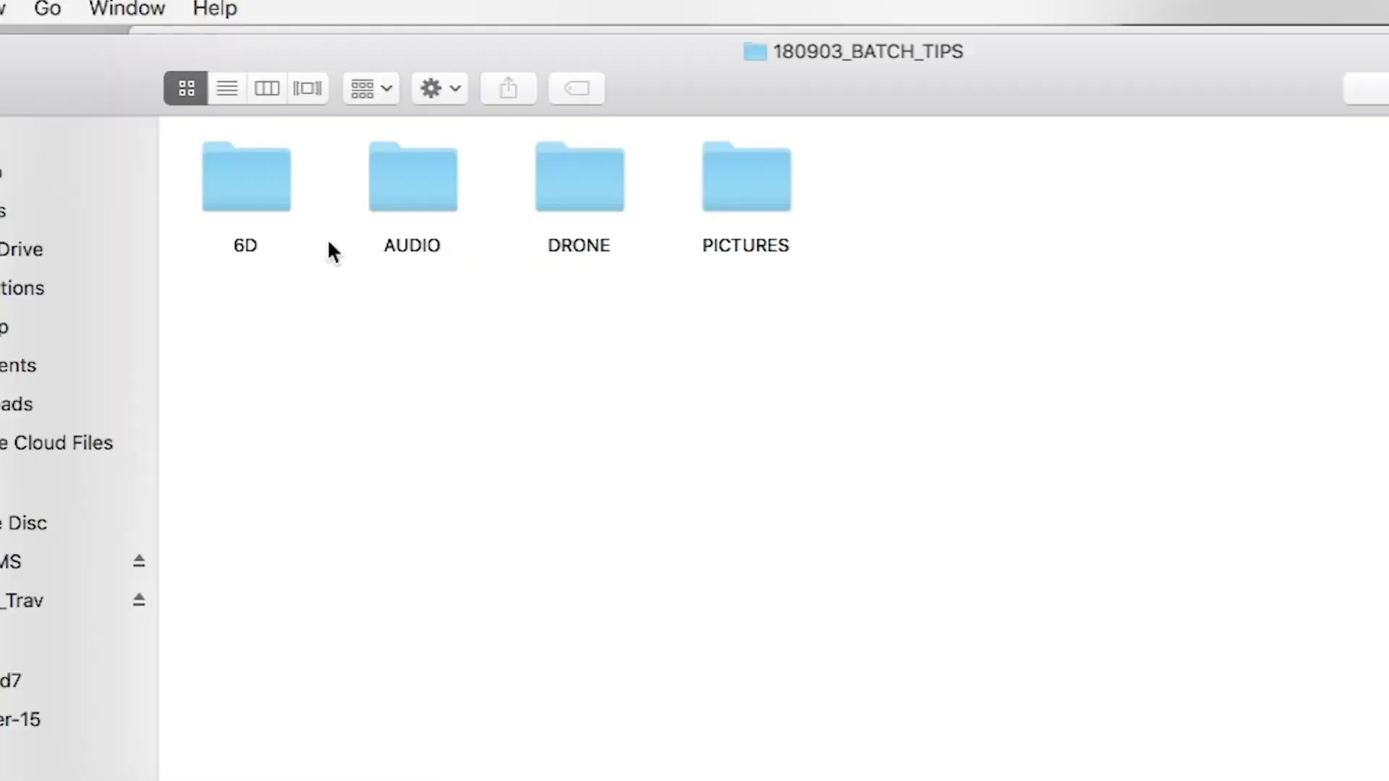
# Rename the 6D subfolder with the 180903_BATCH_TIPS_ prefix.
pyautogui.click(241, 242)
pyautogui.press('Return')
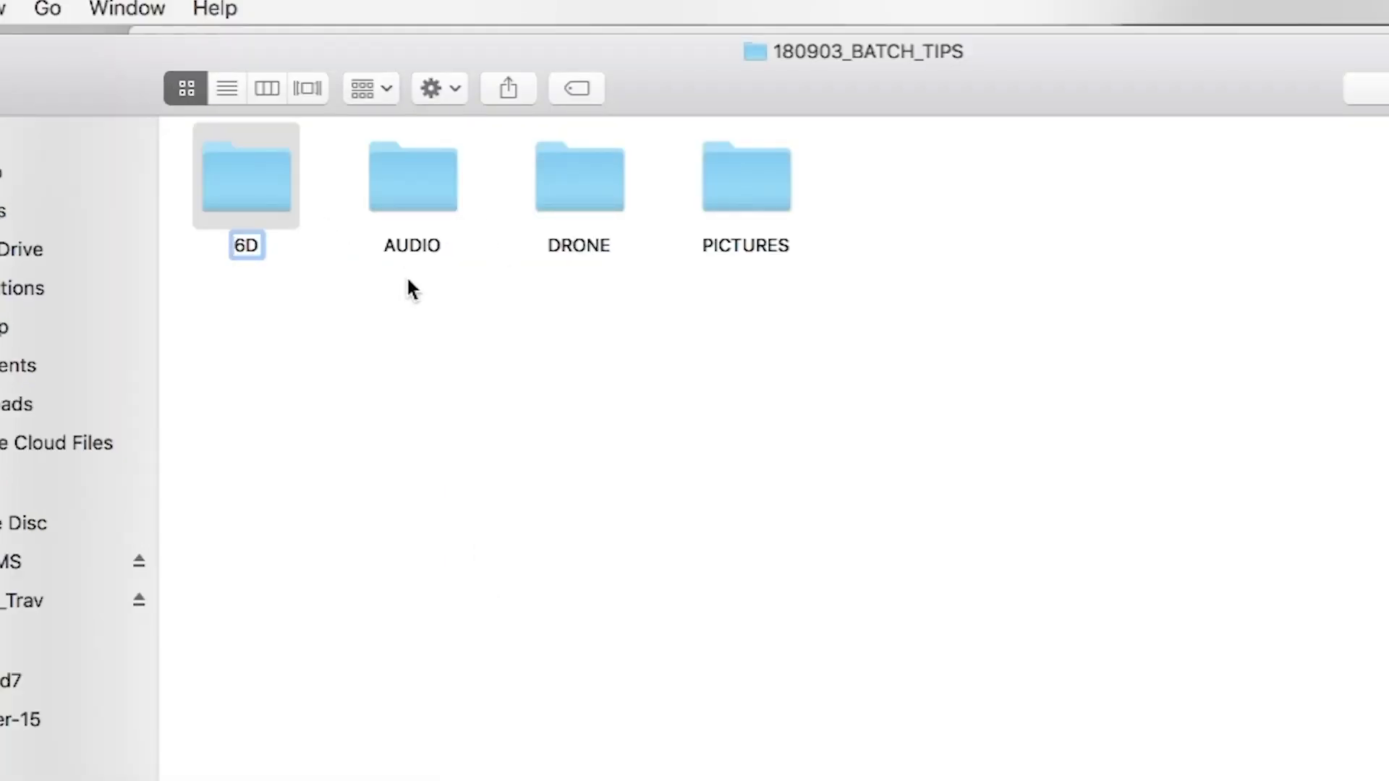
pyautogui.write('18_090_')
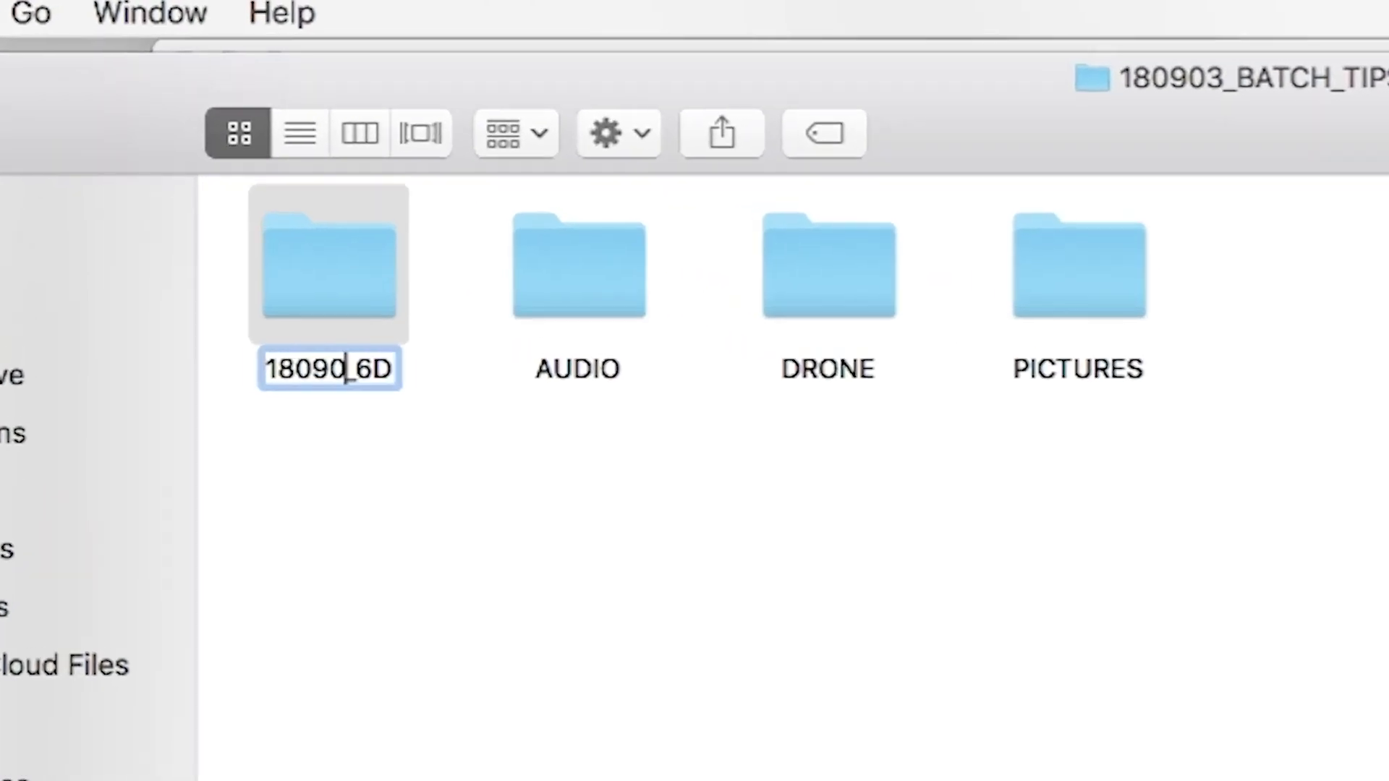
pyautogui.write('3_BATCH_TIPS')
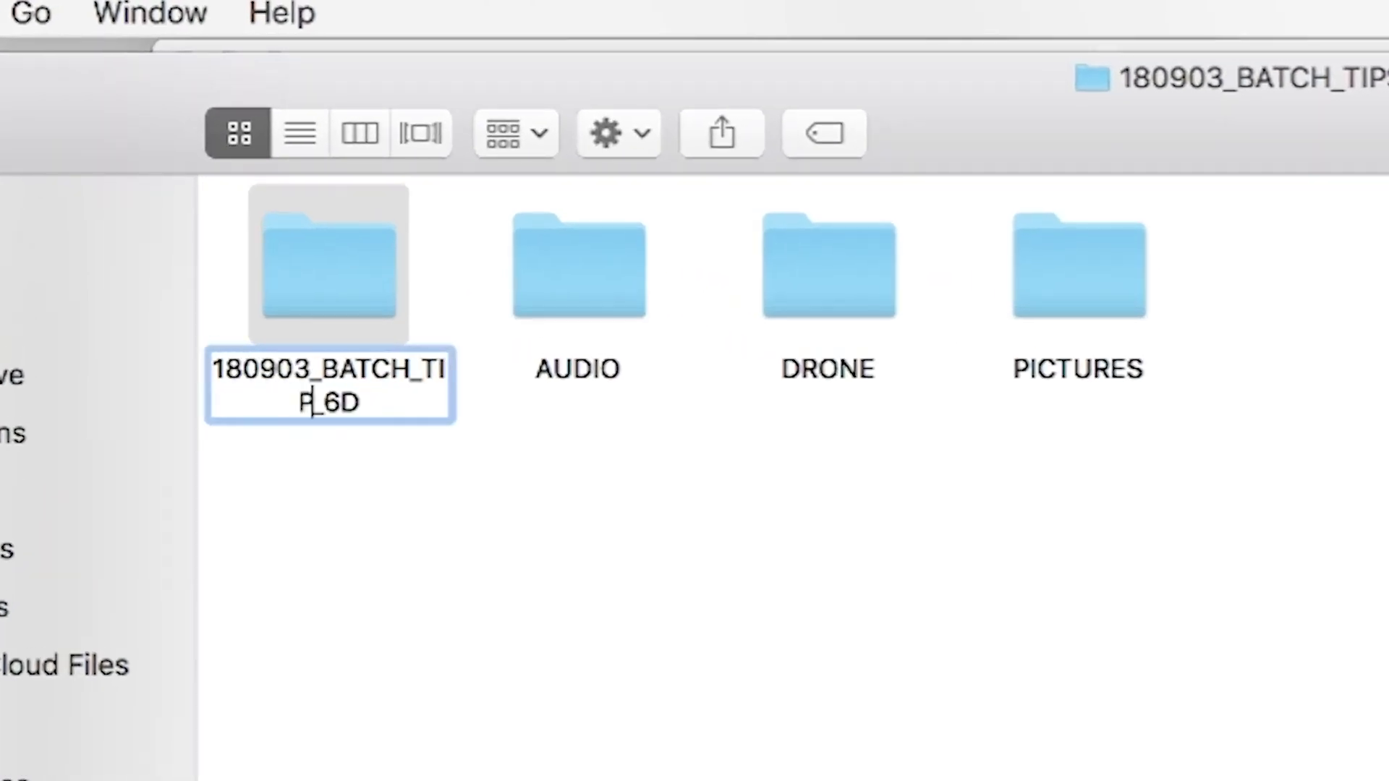
pyautogui.click(636, 553)
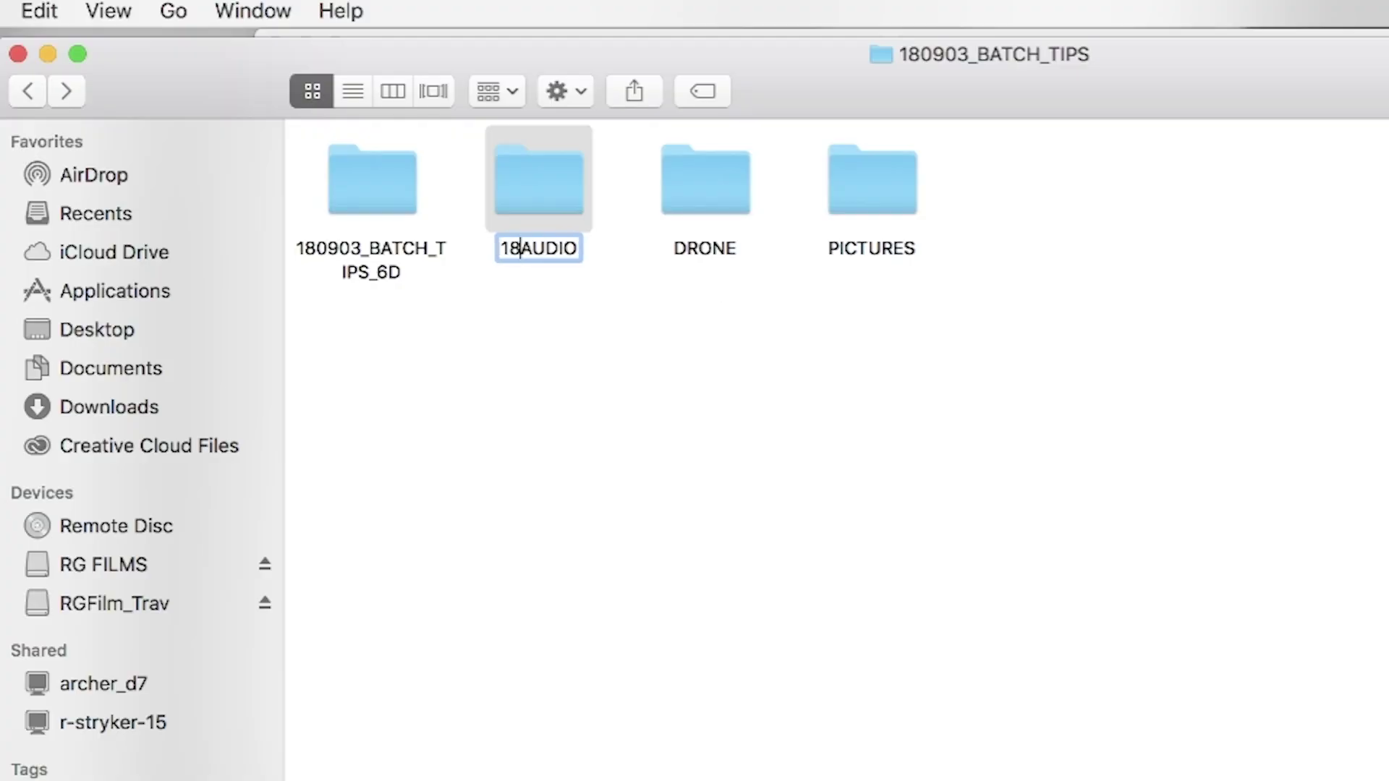
pyautogui.write('0903_BTACH_TIPS_')
# Add the 180903_BATCH_TIPS_ prefix to the DRONE and PICTURES subfolders.
pyautogui.click(695, 250)
pyautogui.press('Return')
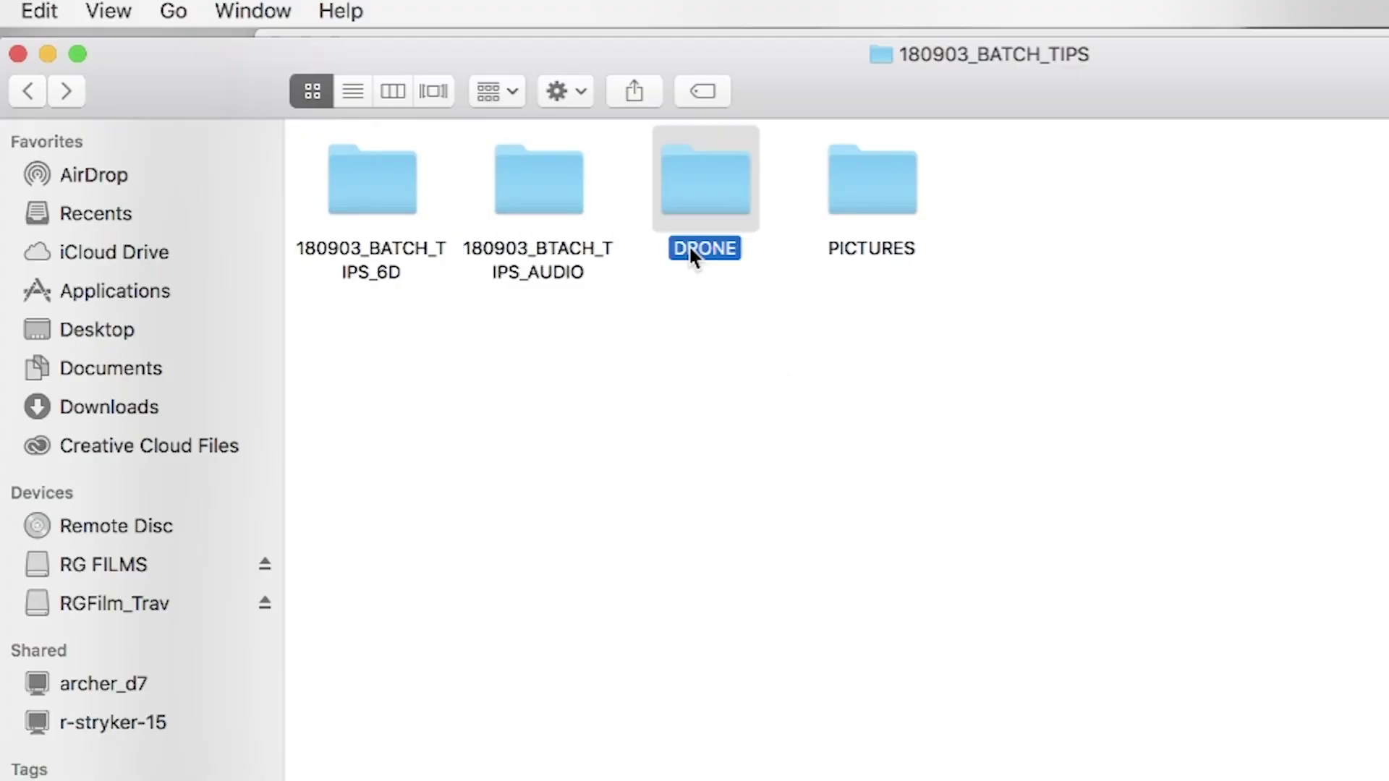
pyautogui.write('_BATCH_TIPS_')
pyautogui.press('Return')
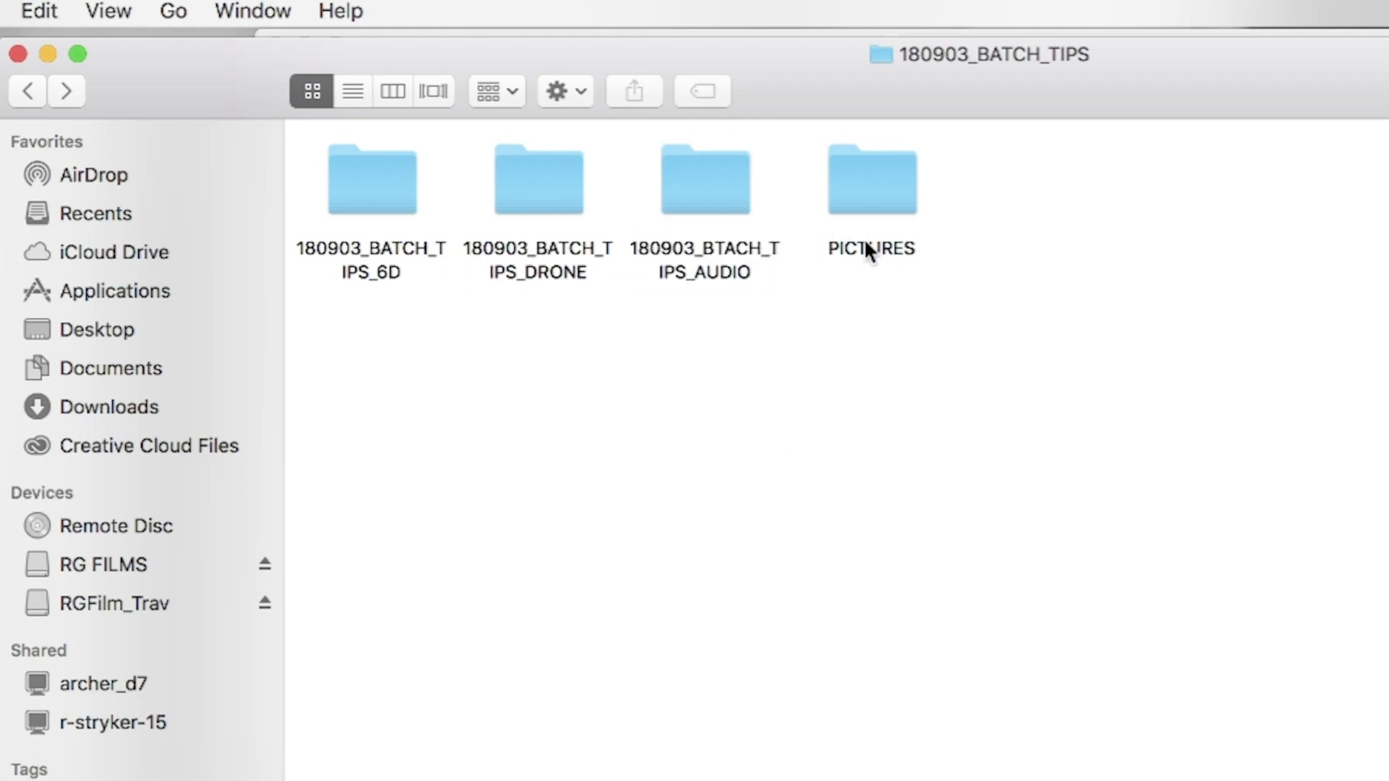
pyautogui.click(848, 255)
pyautogui.press('Return')
pyautogui.write('S_')
pyautogui.press('Return')
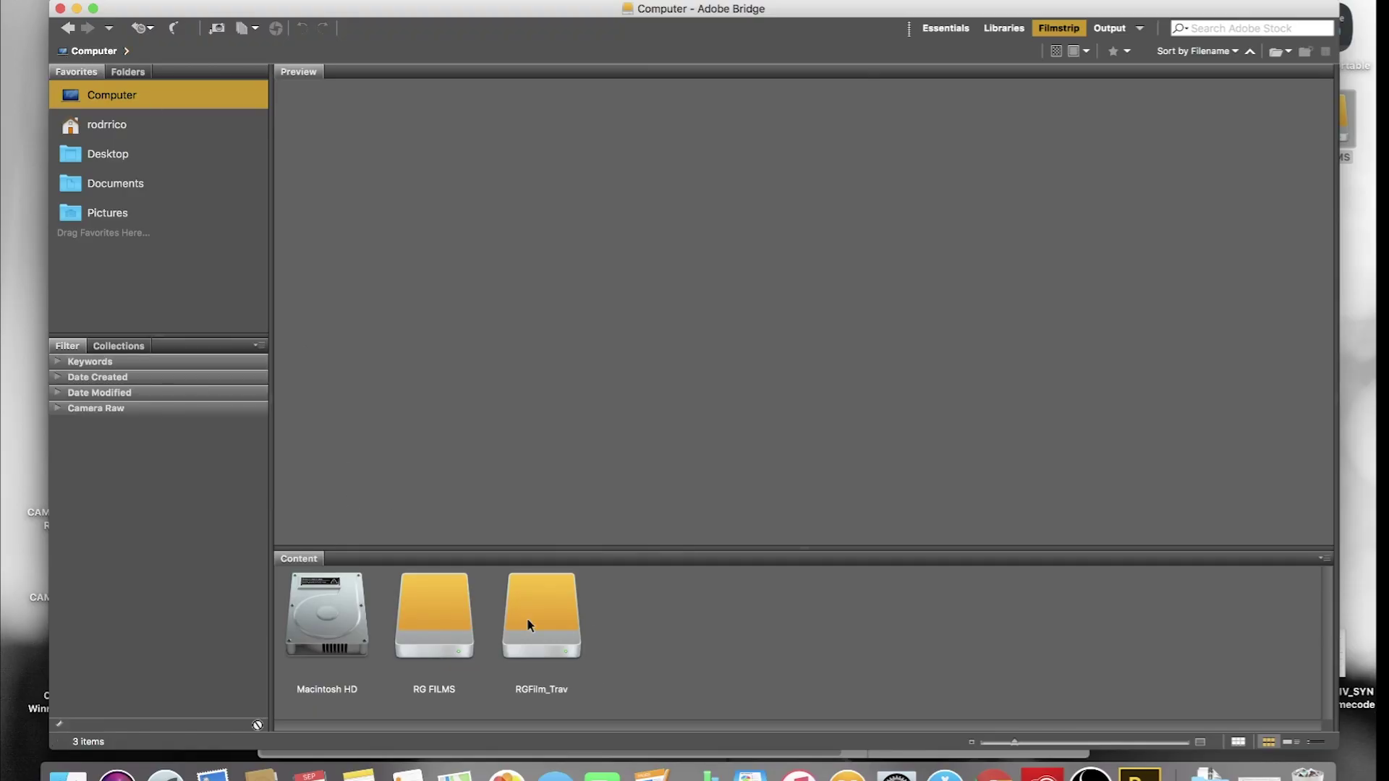
# Browse RGFilm_Trav > 2018 > 2018 > 180903_BATCH_TIPS > 180903_BATCH_TIPS_6D in Content.
pyautogui.doubleClick(528, 621)
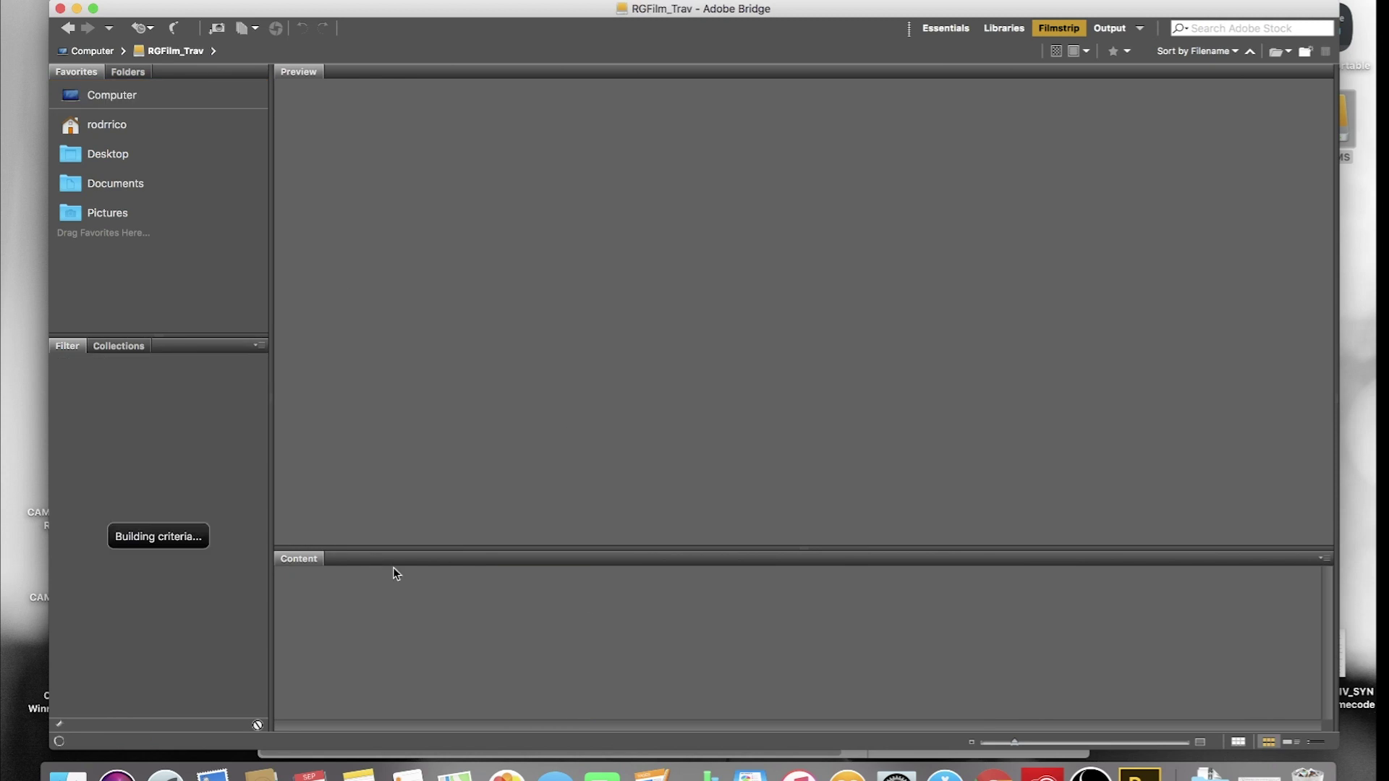
pyautogui.doubleClick(339, 620)
pyautogui.doubleClick(348, 627)
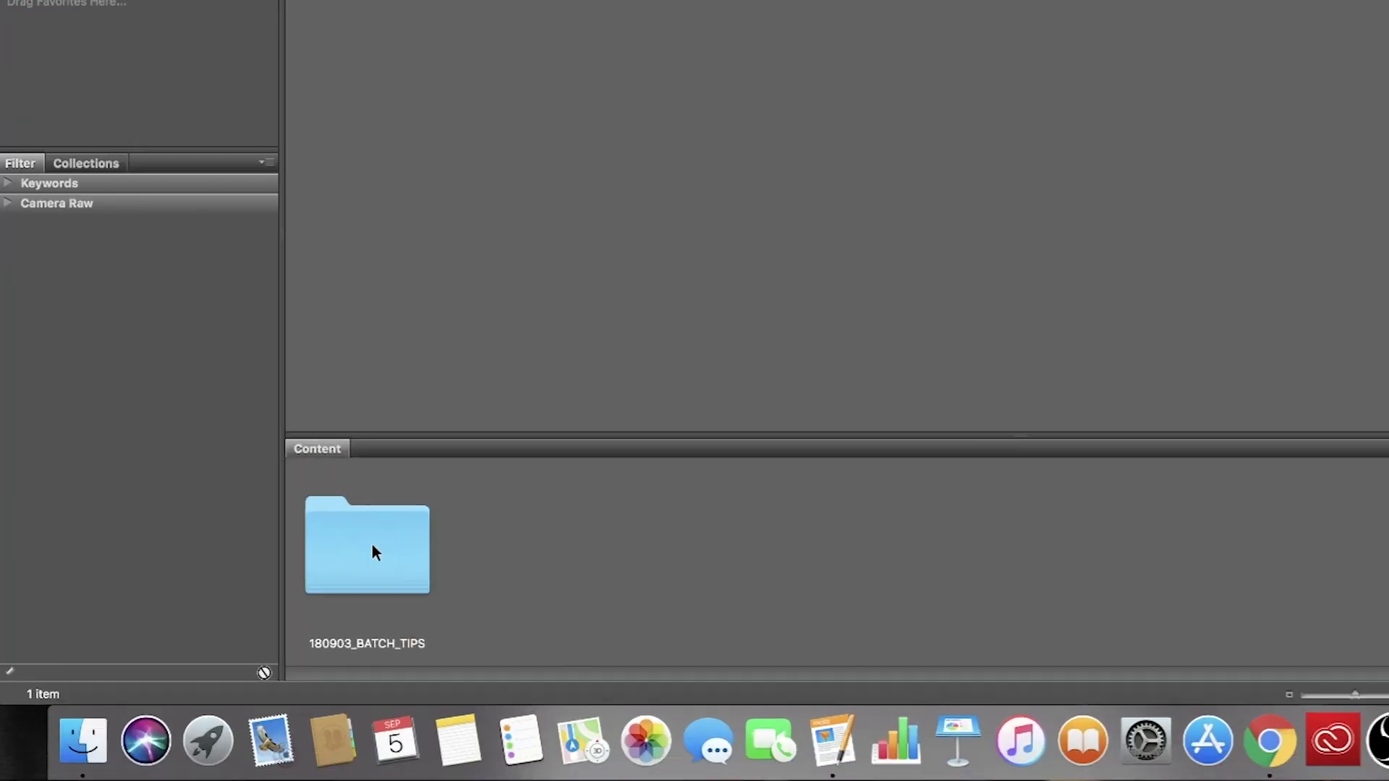
pyautogui.doubleClick(333, 623)
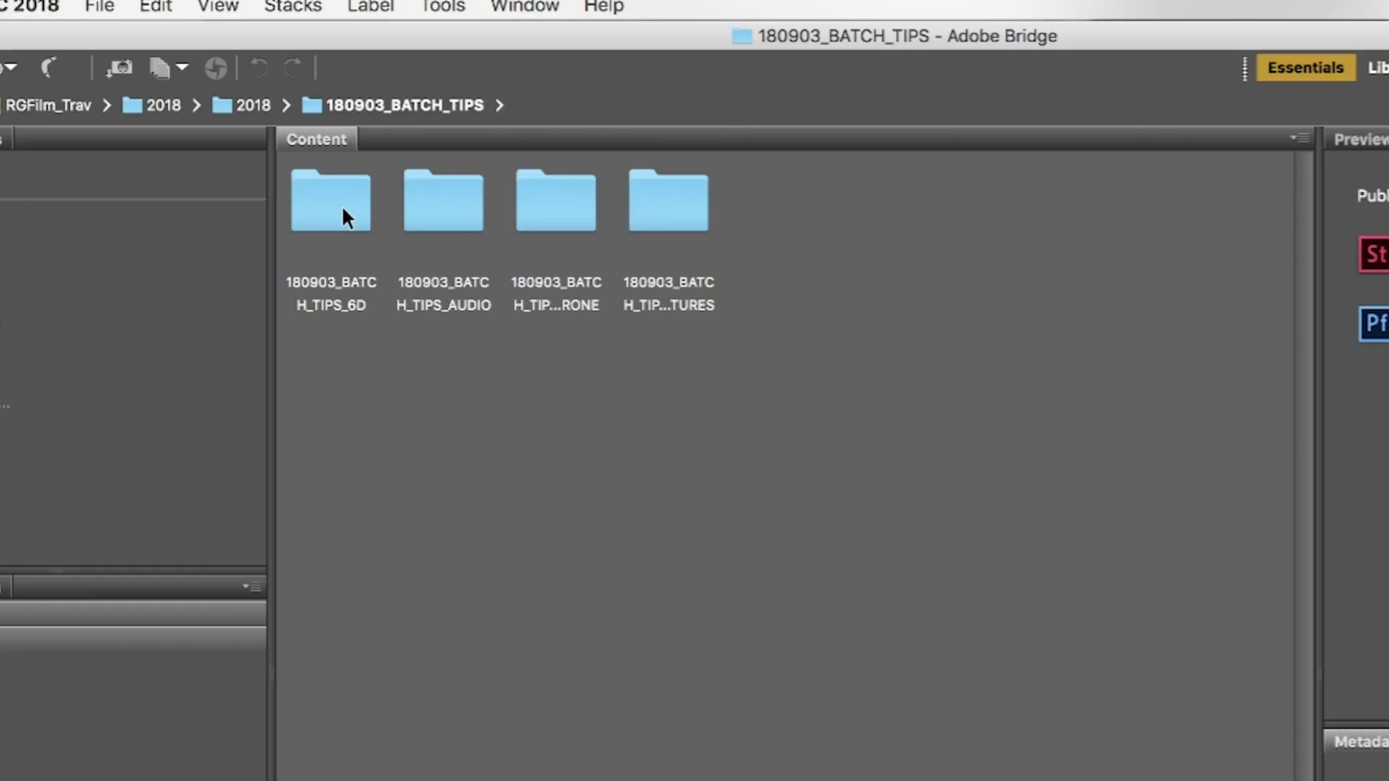
pyautogui.doubleClick(343, 210)
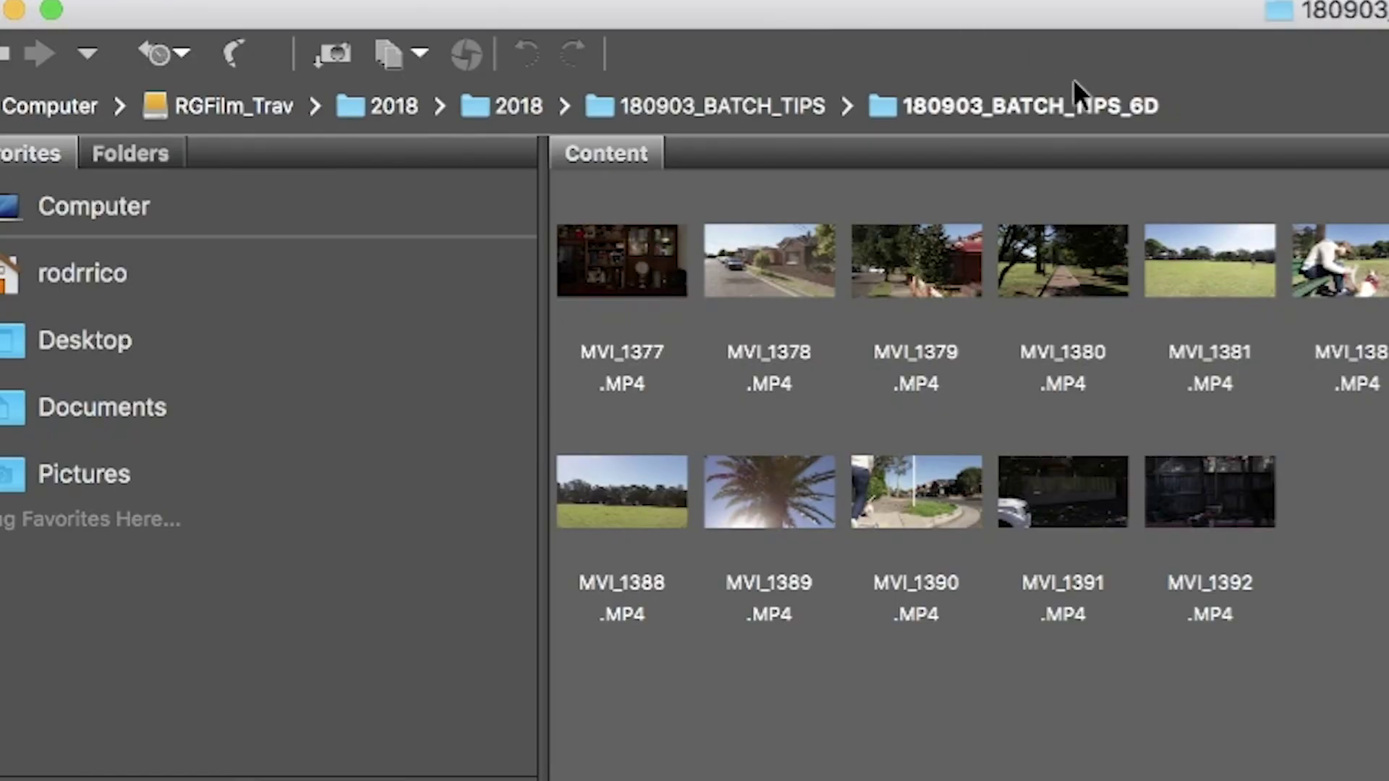
# Select all 16 clips in the 6D folder and open Batch Rename for them.
pyautogui.click(1038, 110)
pyautogui.click(835, 115)
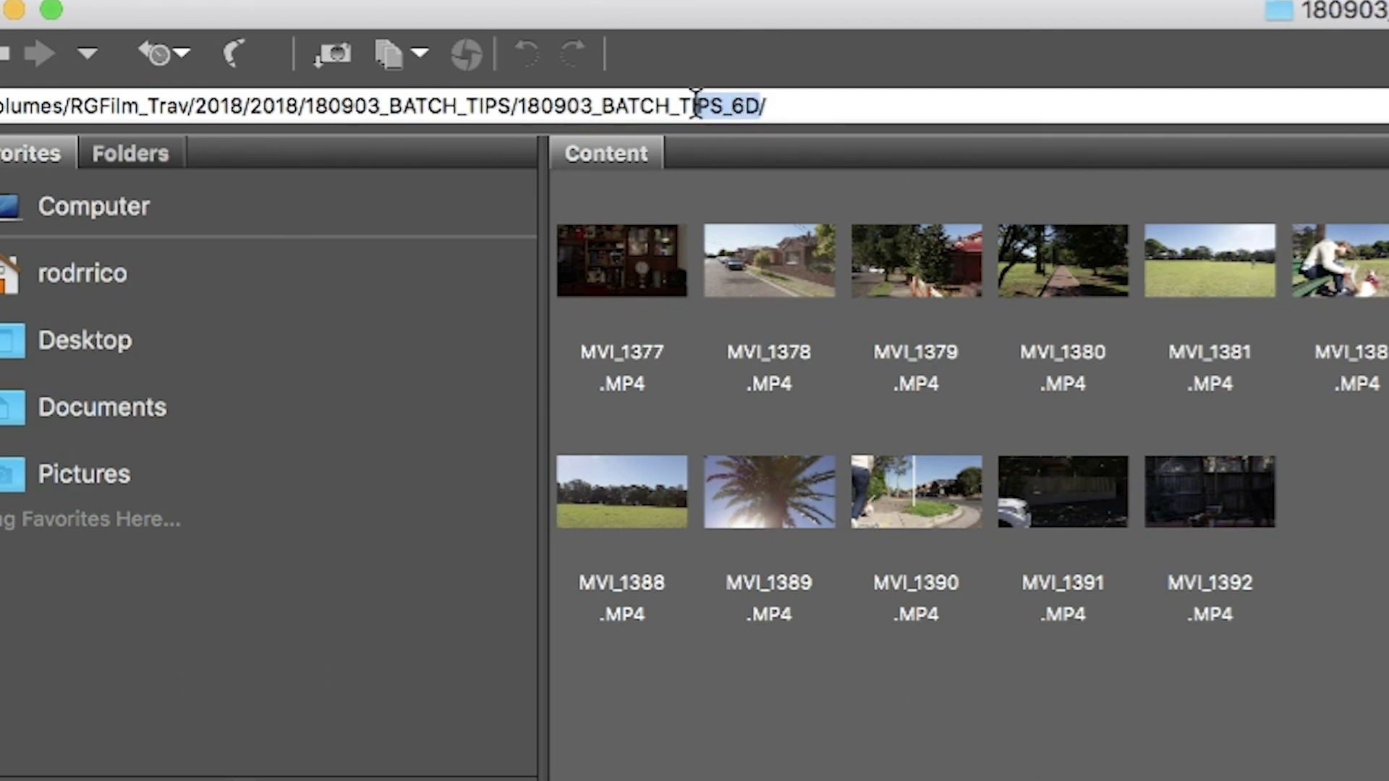
pyautogui.keyDown('shift'); pyautogui.click(1210, 492); pyautogui.keyUp('shift')
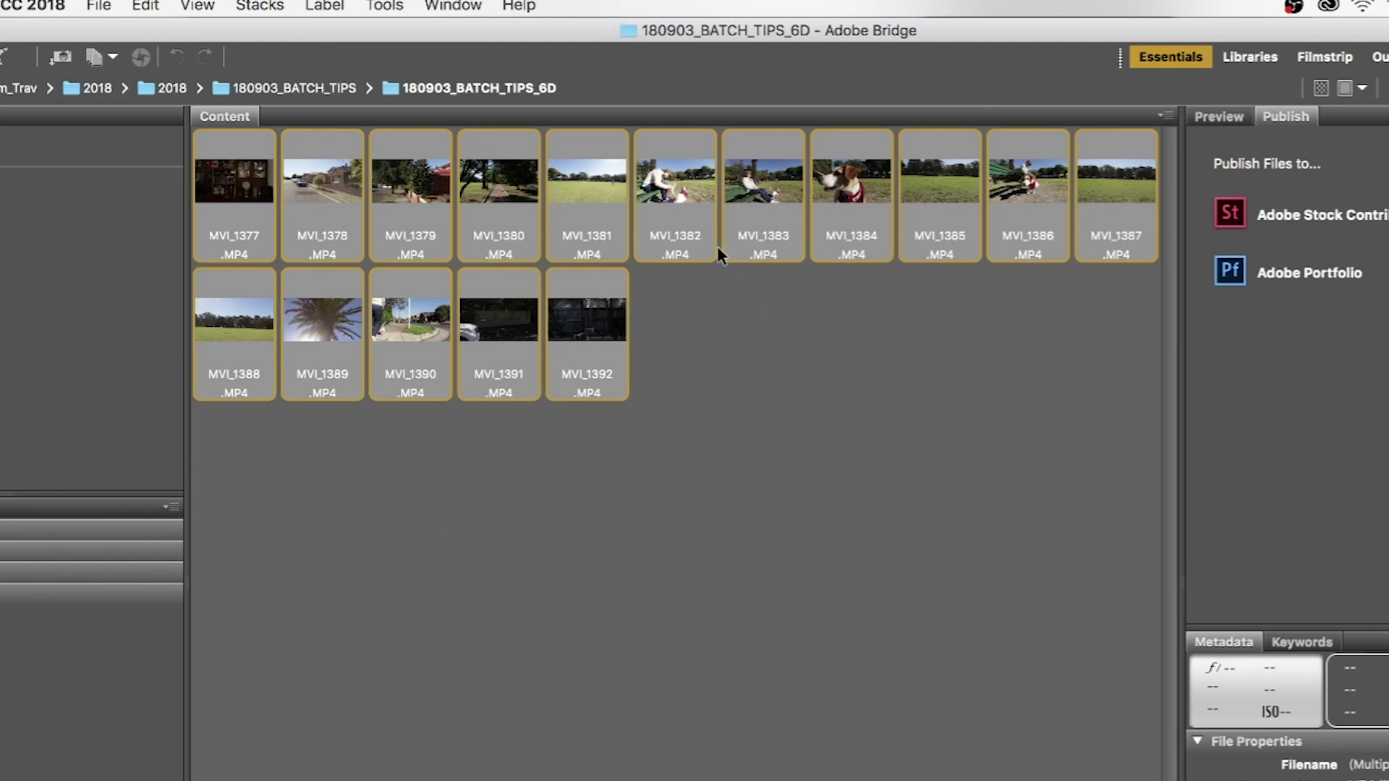
pyautogui.rightClick(588, 193)
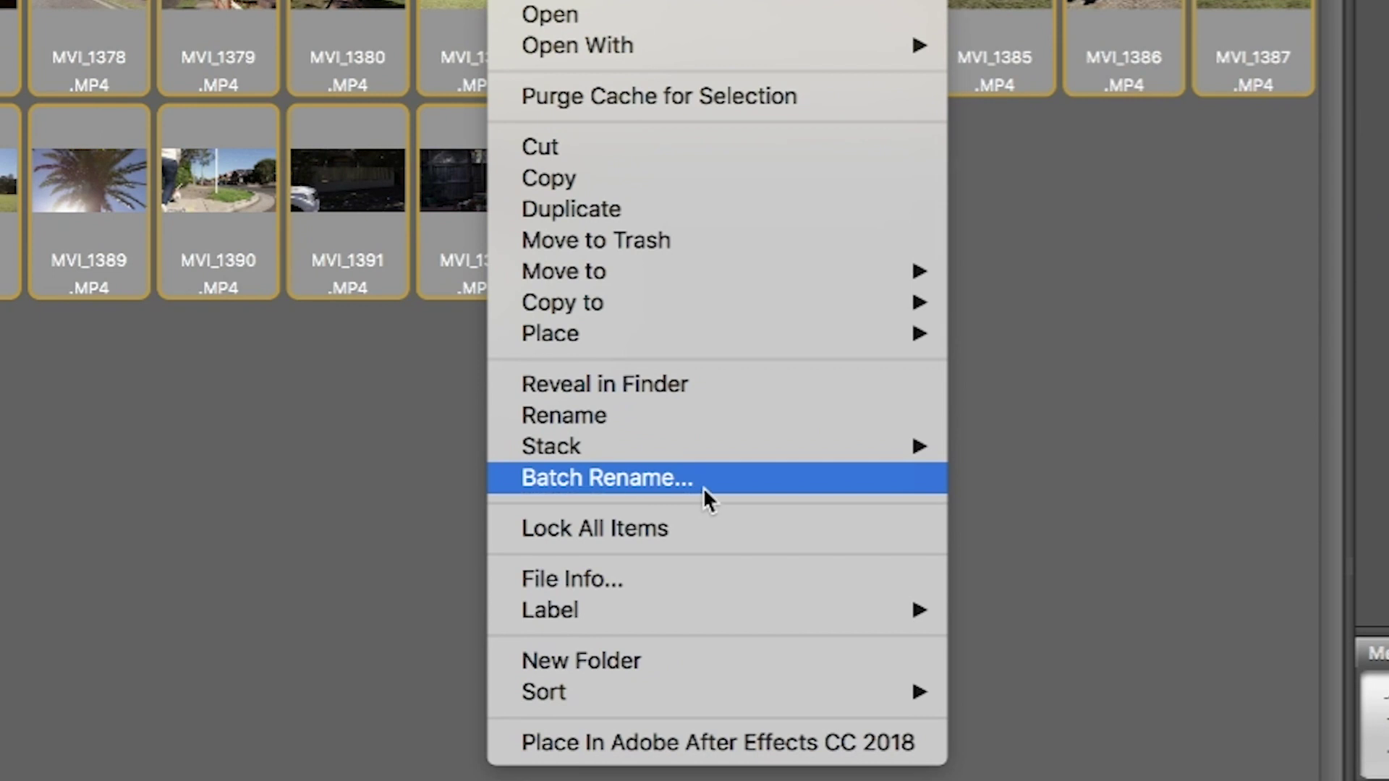
pyautogui.click(711, 483)
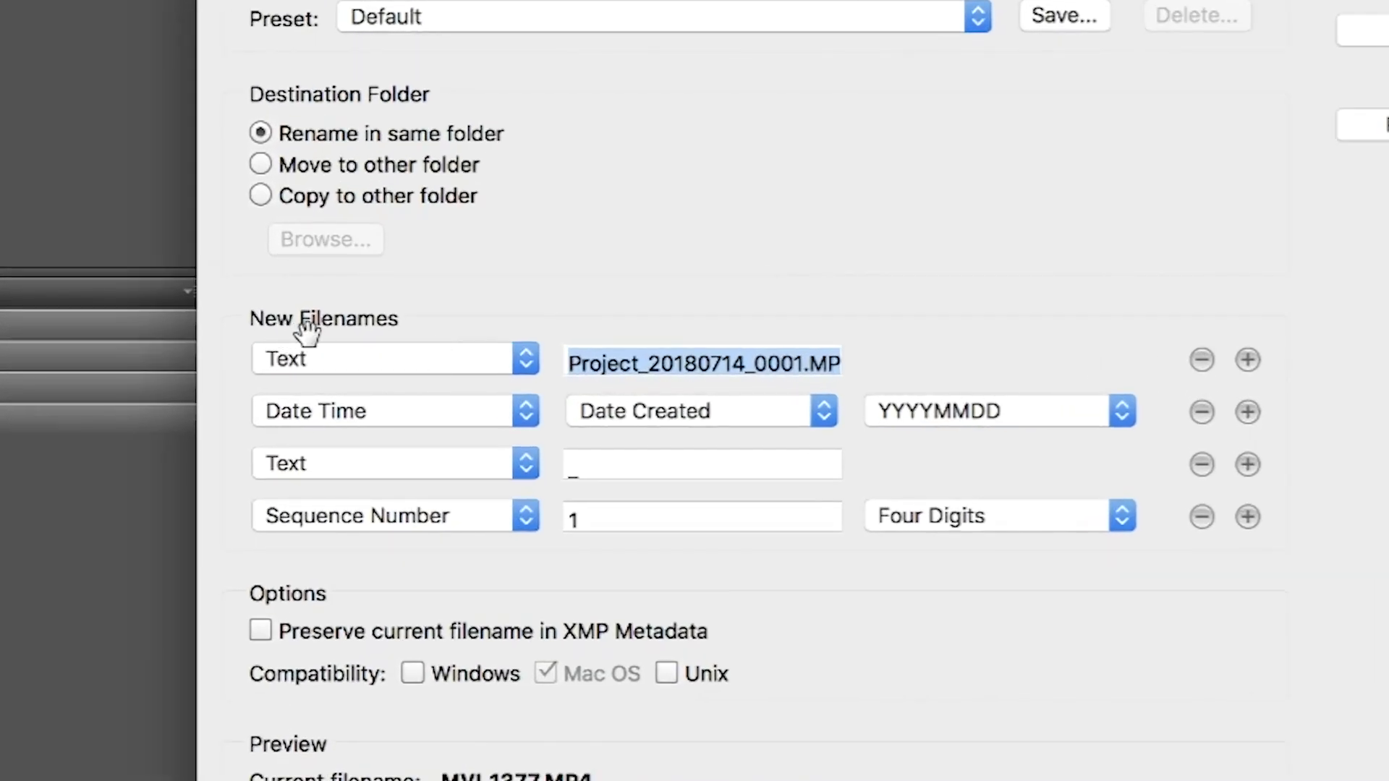
# Set the first name part to Text with 180903_BATCH_TIPS_6D pasted in.
pyautogui.click(527, 366)
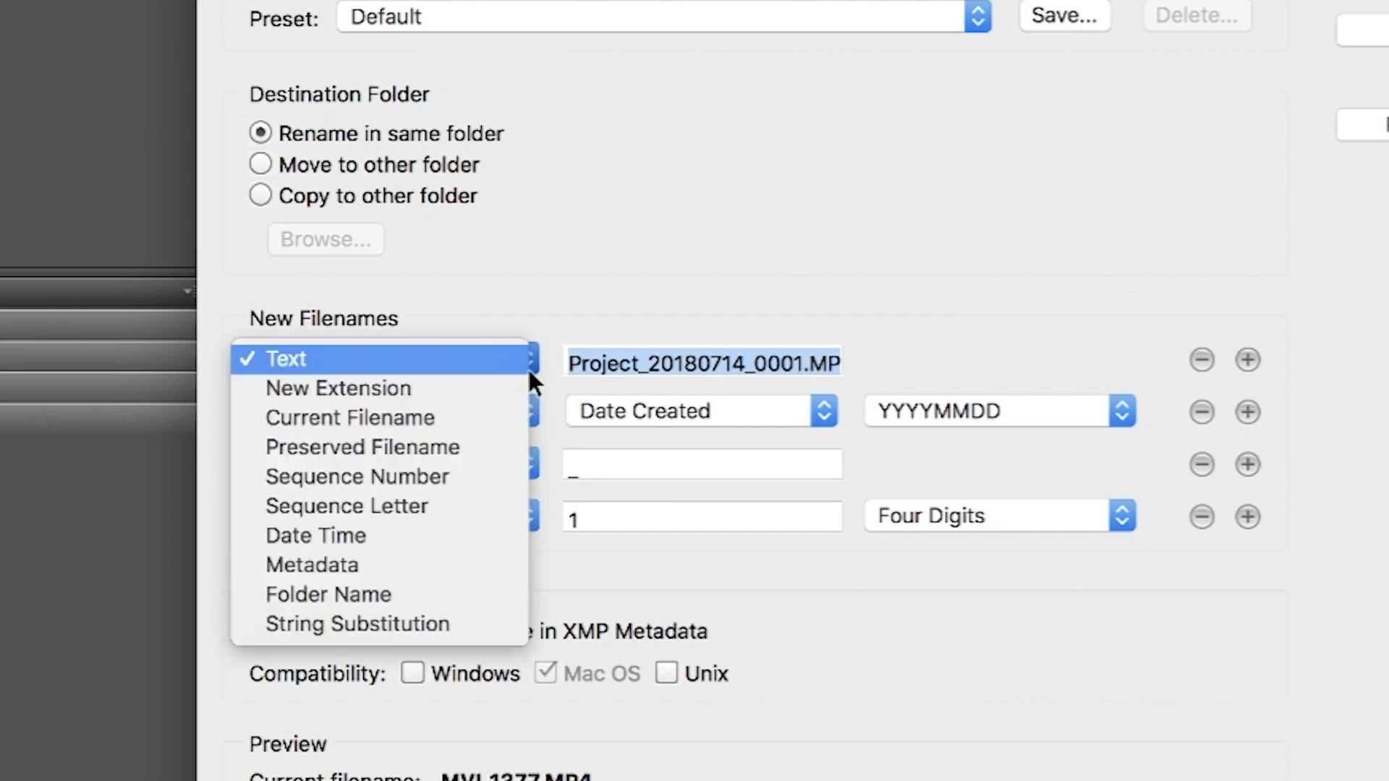
pyautogui.click(447, 361)
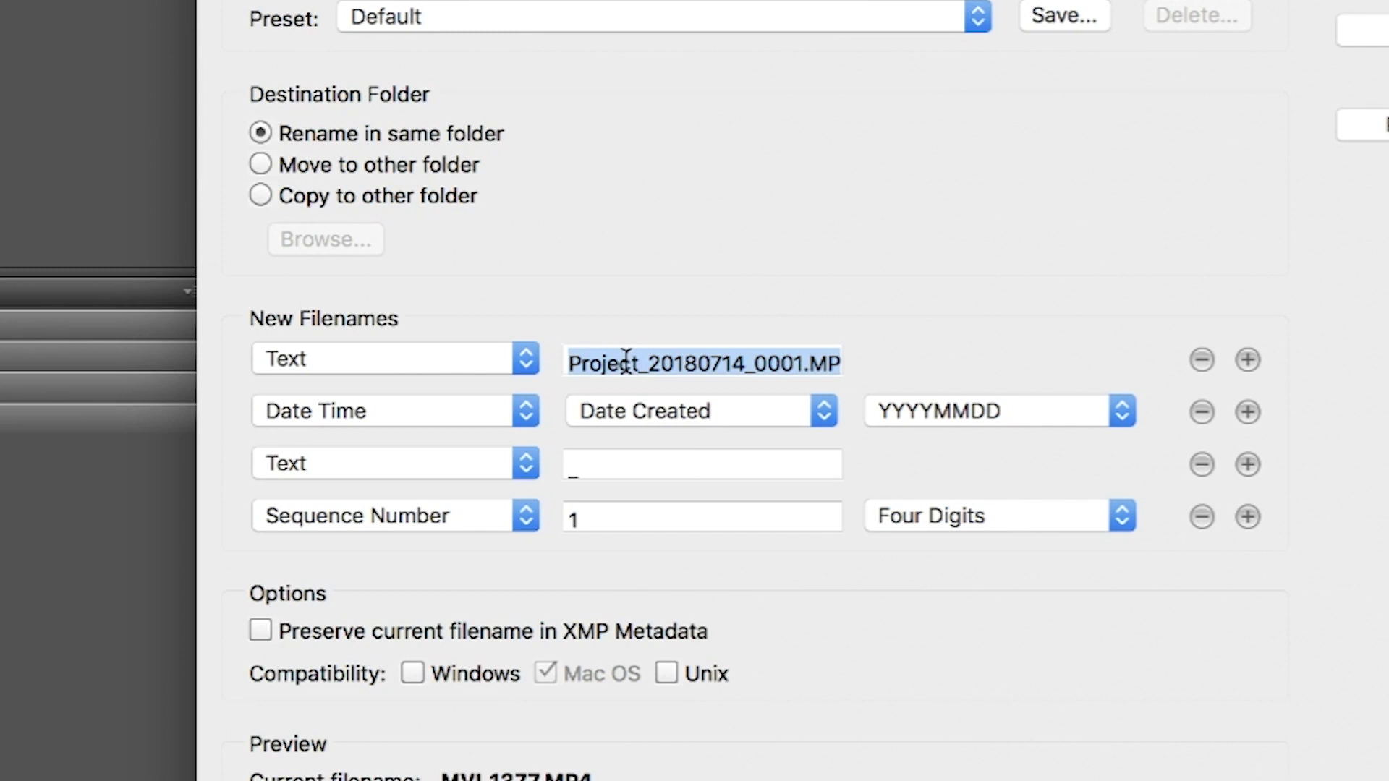
pyautogui.write('180903_BATCH_TIPS_6D')
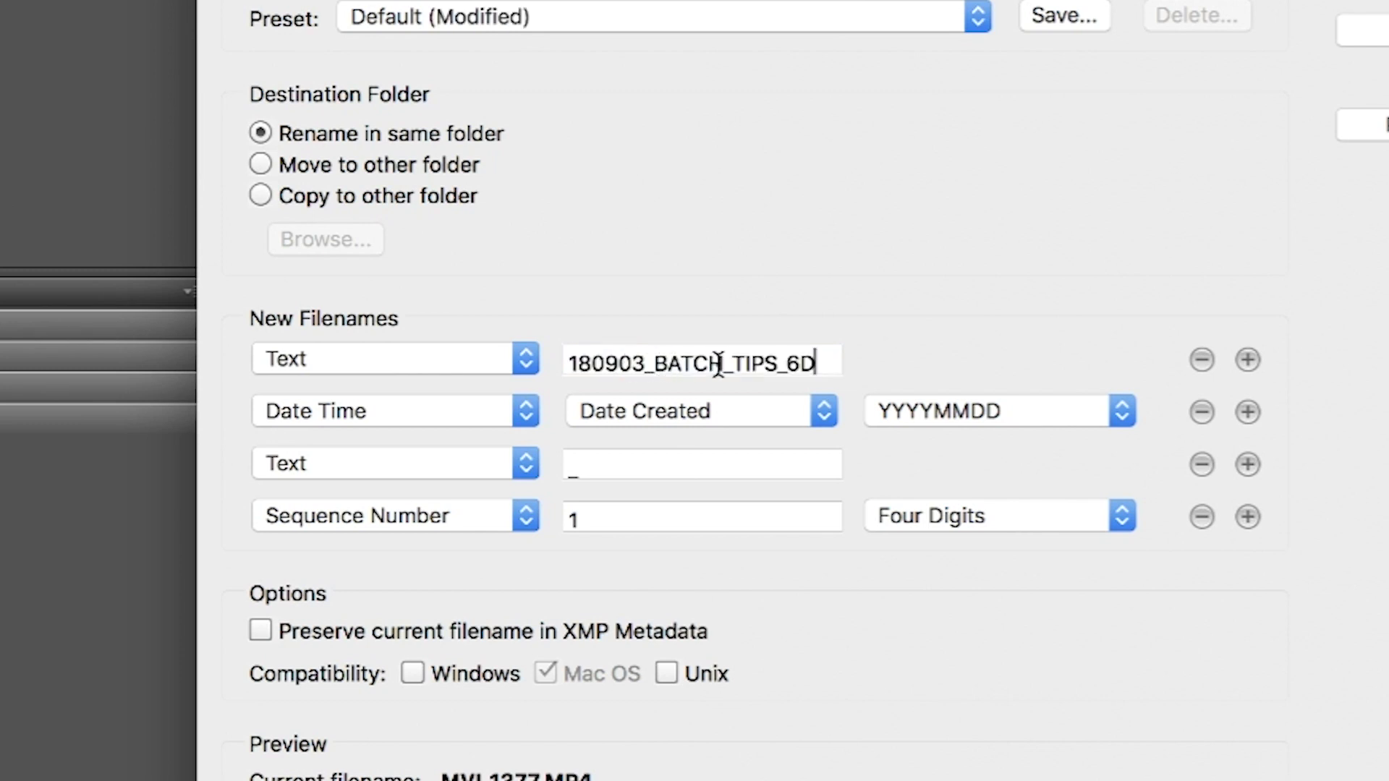
pyautogui.press('super+a')
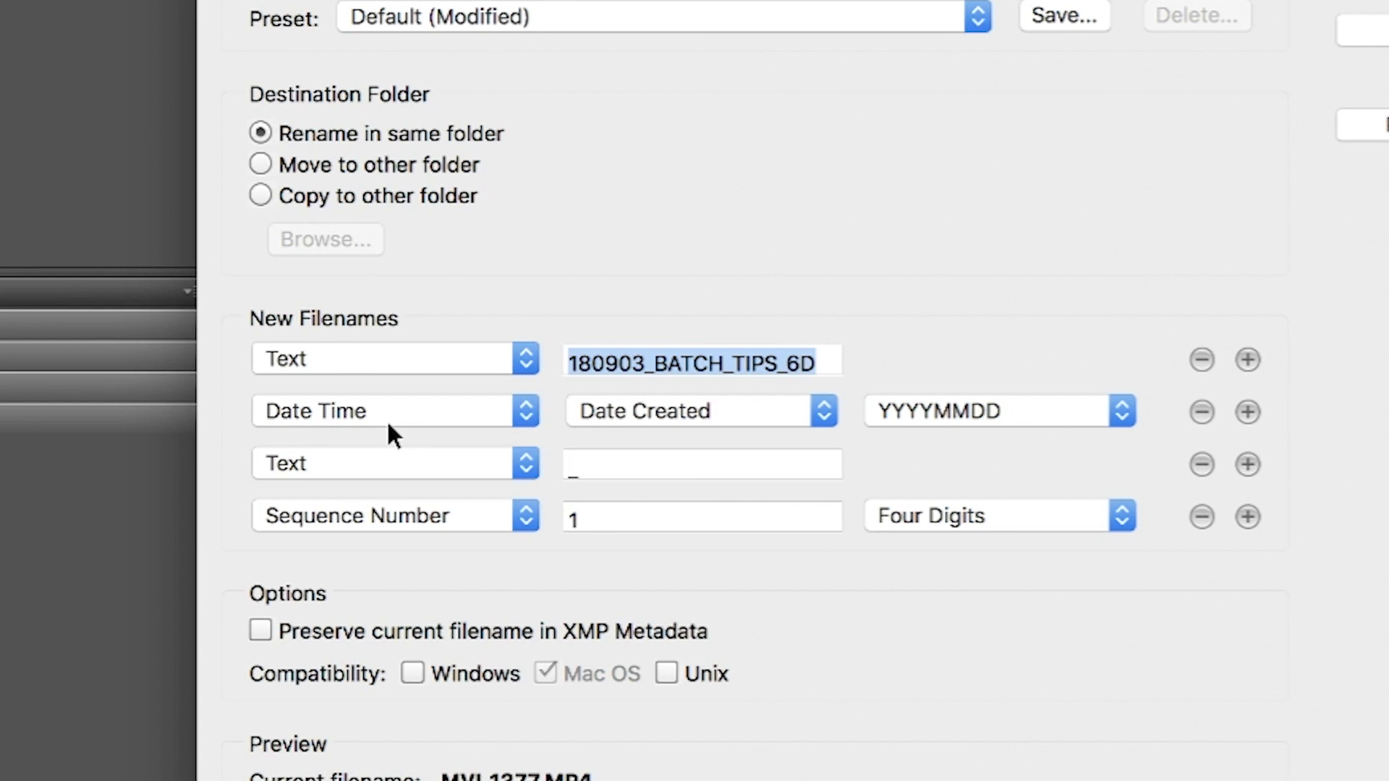
# Change the Date Time part to Text containing an underscore.
pyautogui.click(391, 416)
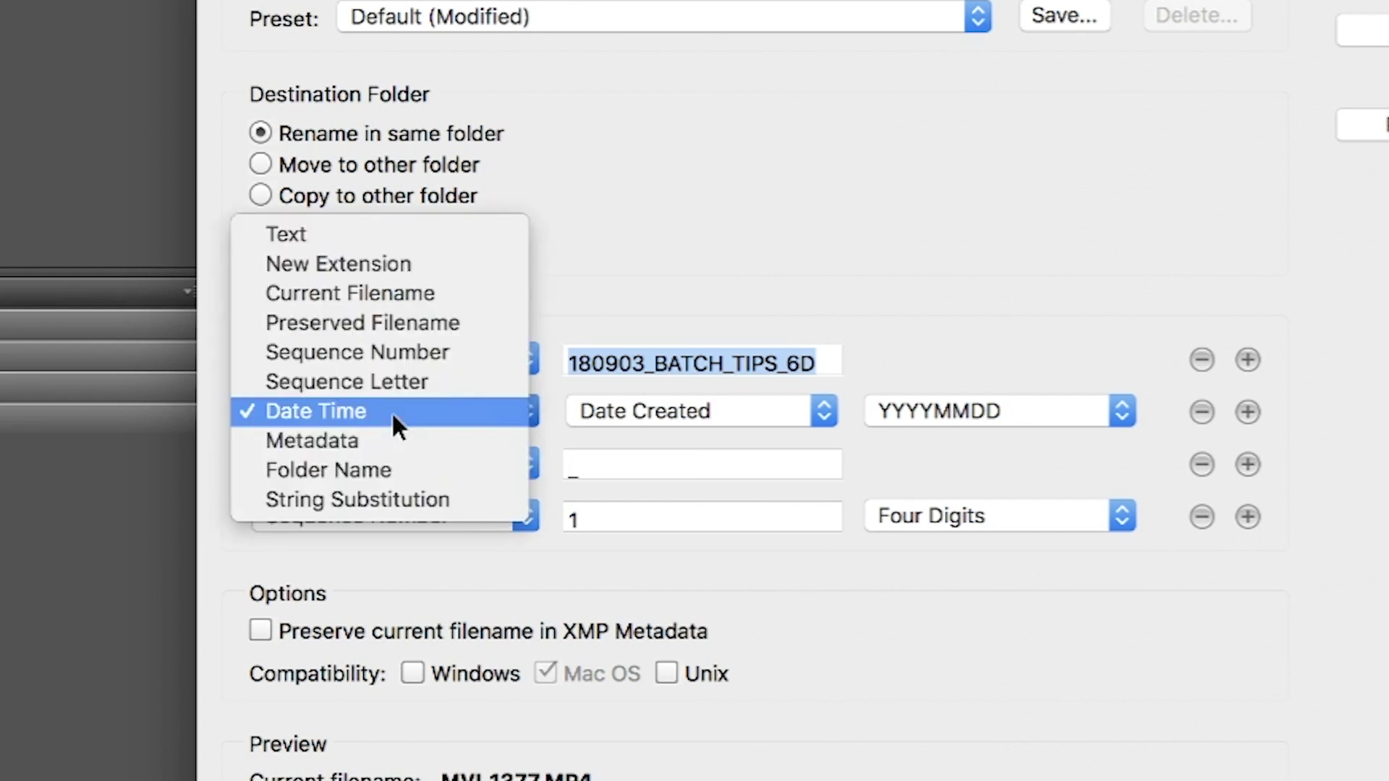
pyautogui.click(378, 240)
pyautogui.click(698, 416)
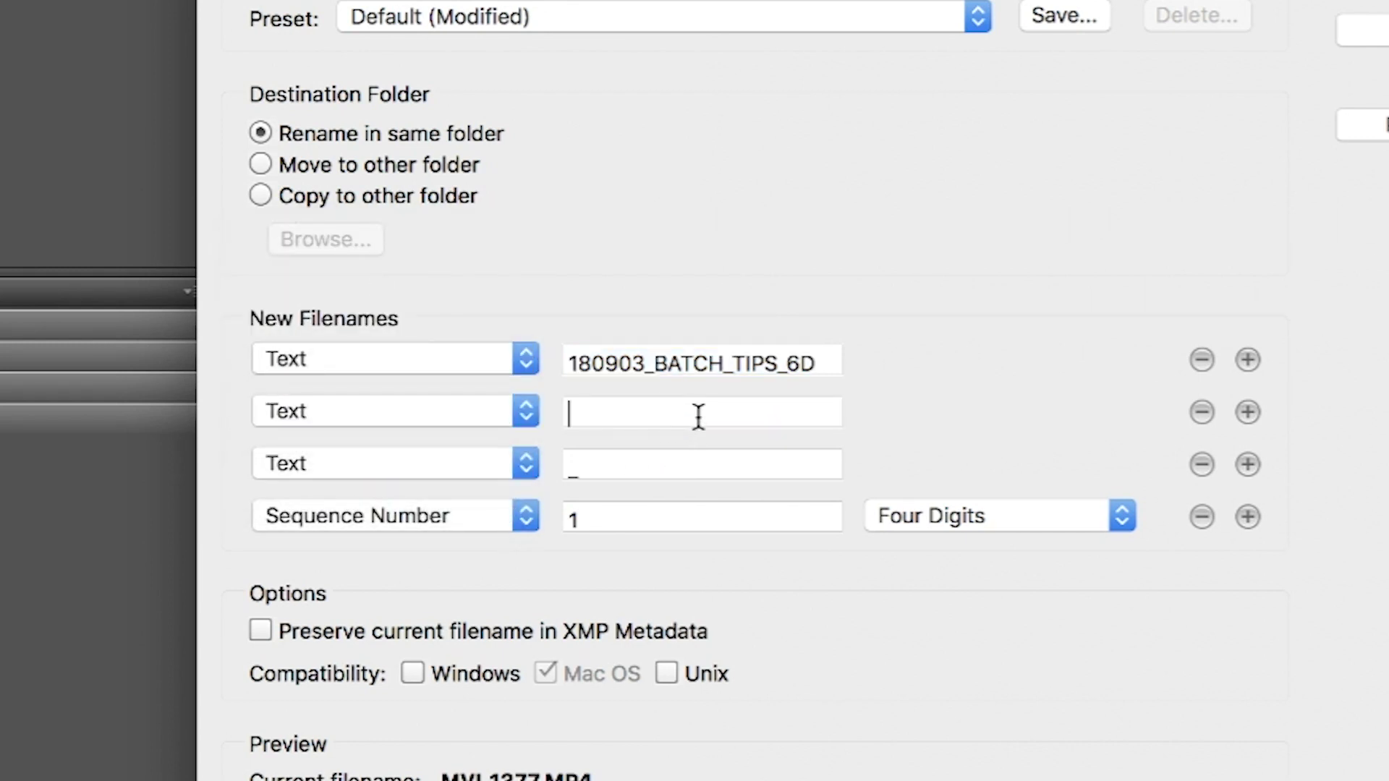
pyautogui.click(698, 415)
pyautogui.write('_')
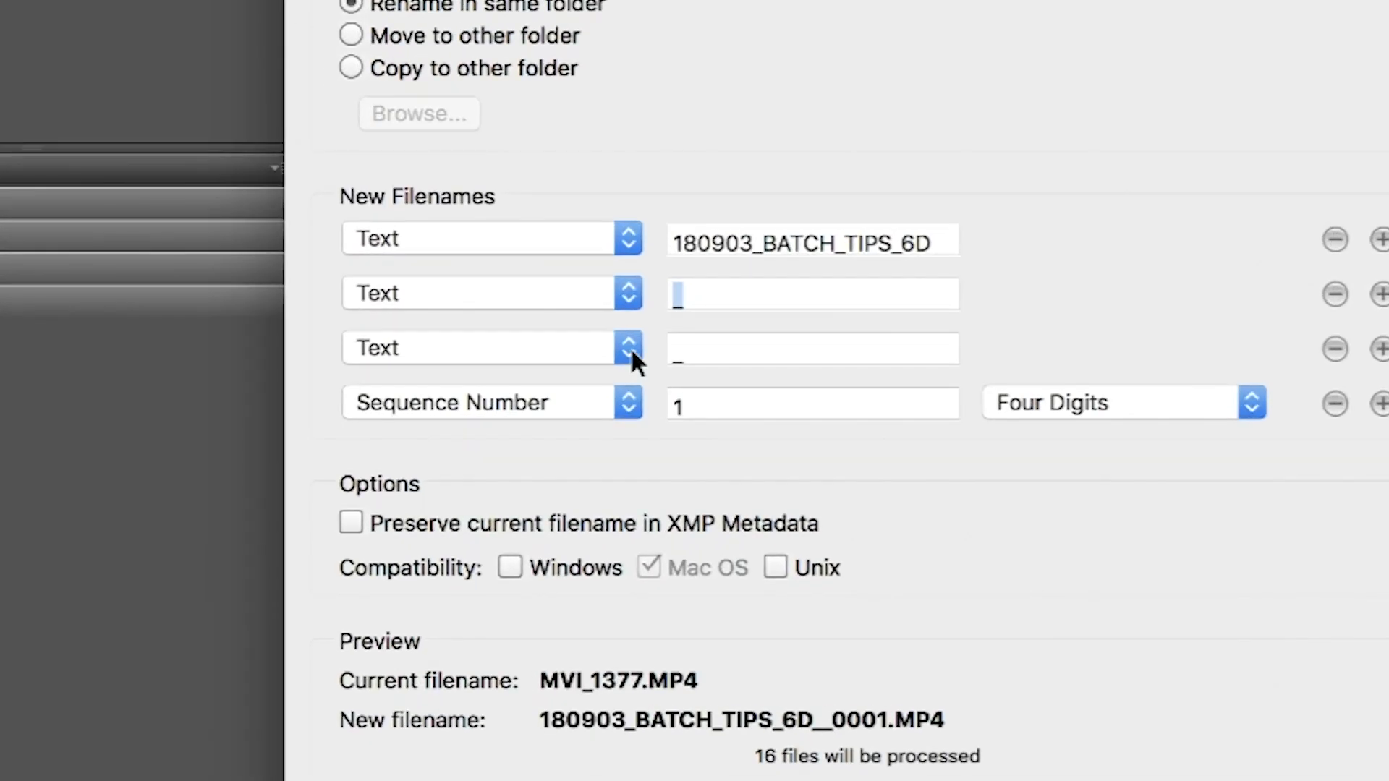
# Make the third part a String Substitution of Original Filename and remove the Sequence Number part.
pyautogui.click(436, 449)
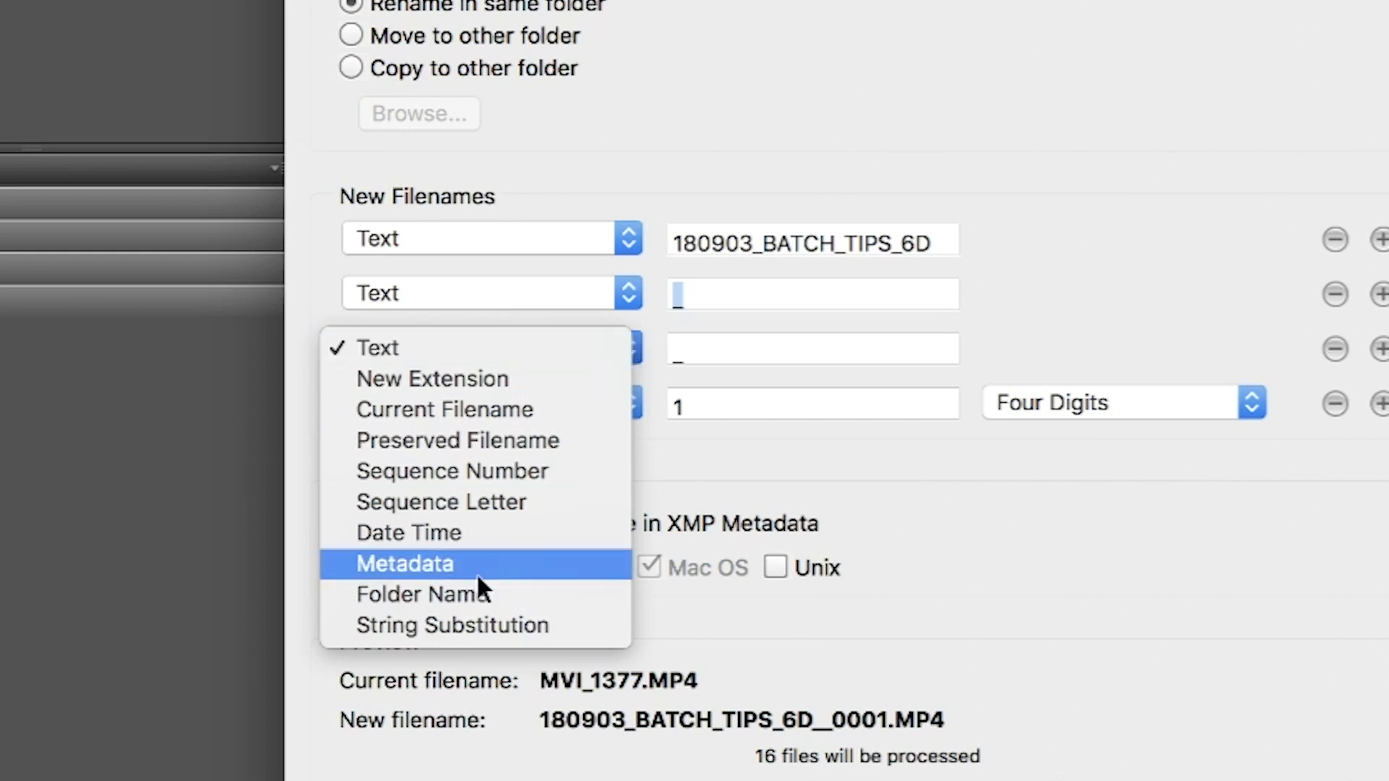
pyautogui.click(436, 625)
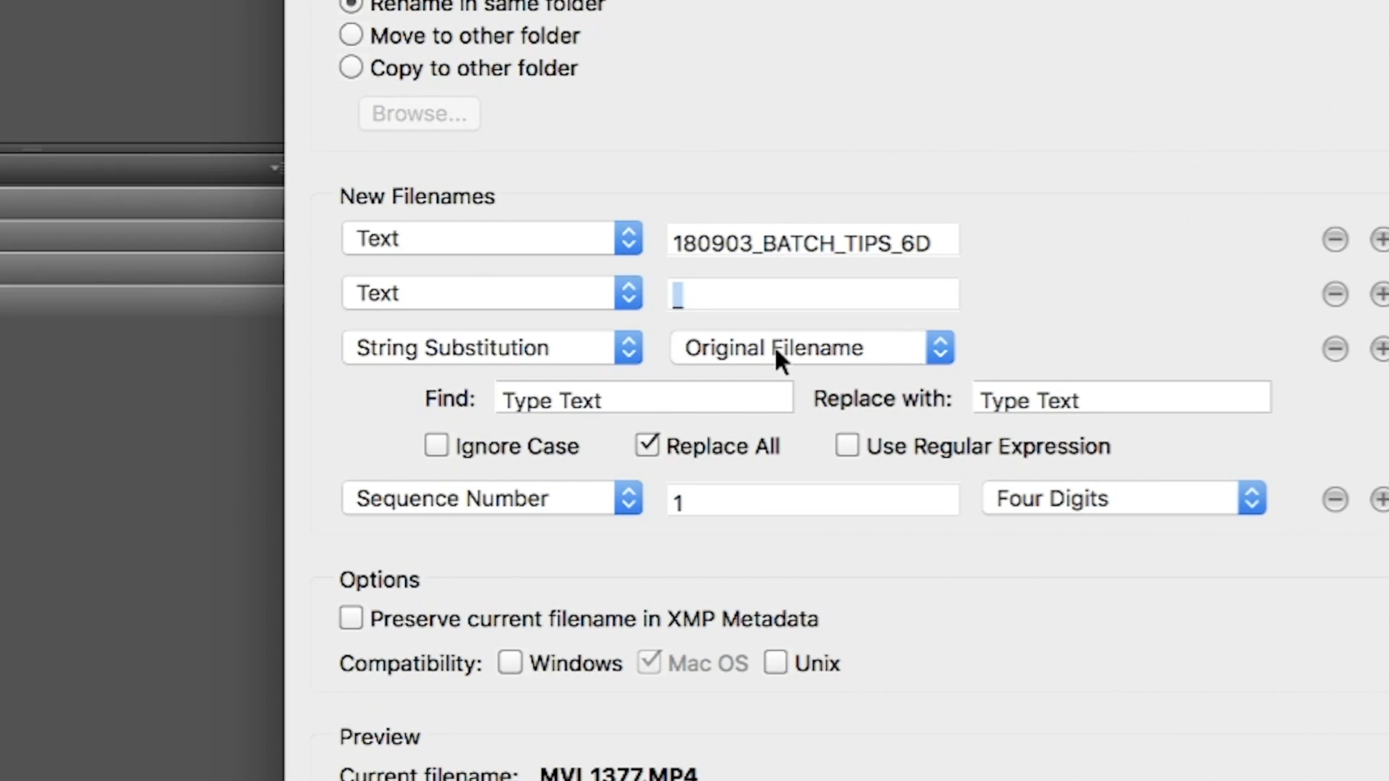
pyautogui.click(845, 349)
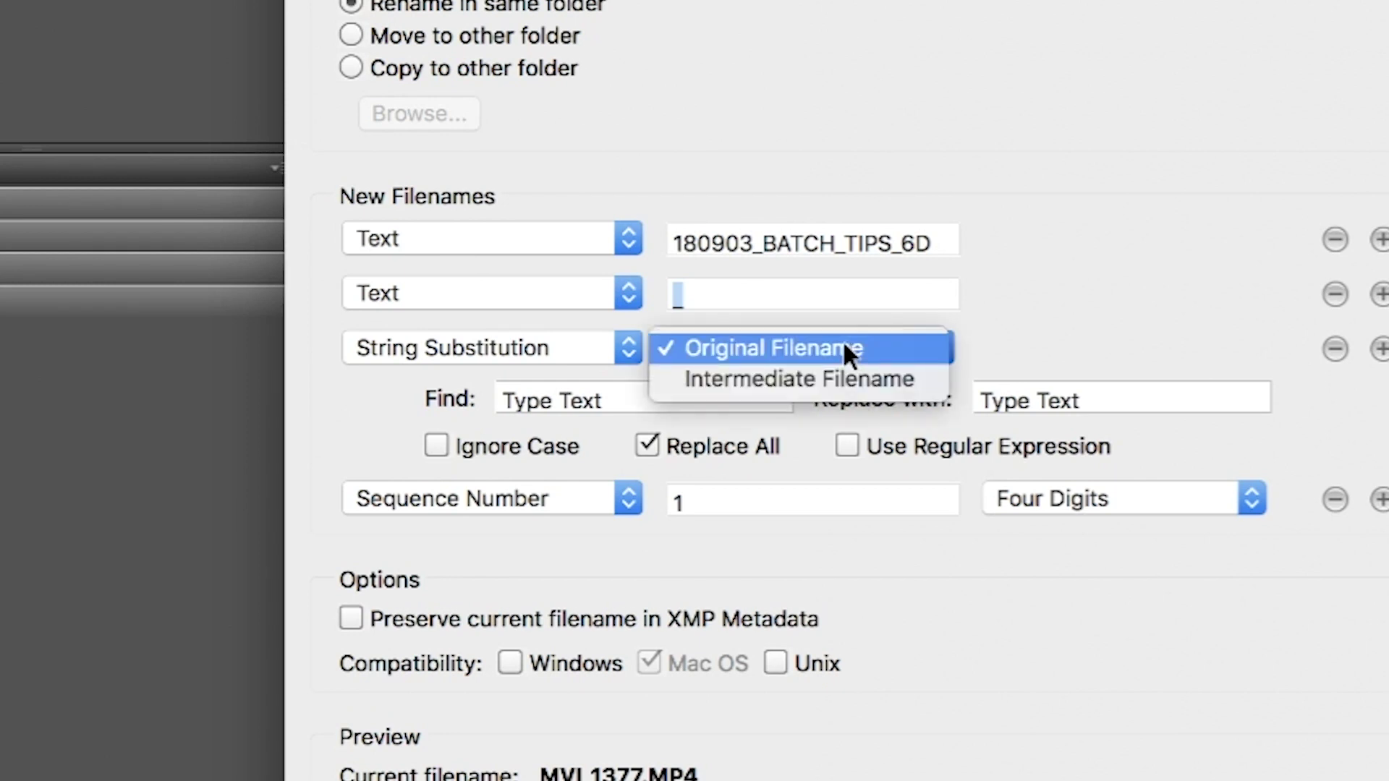
pyautogui.click(828, 349)
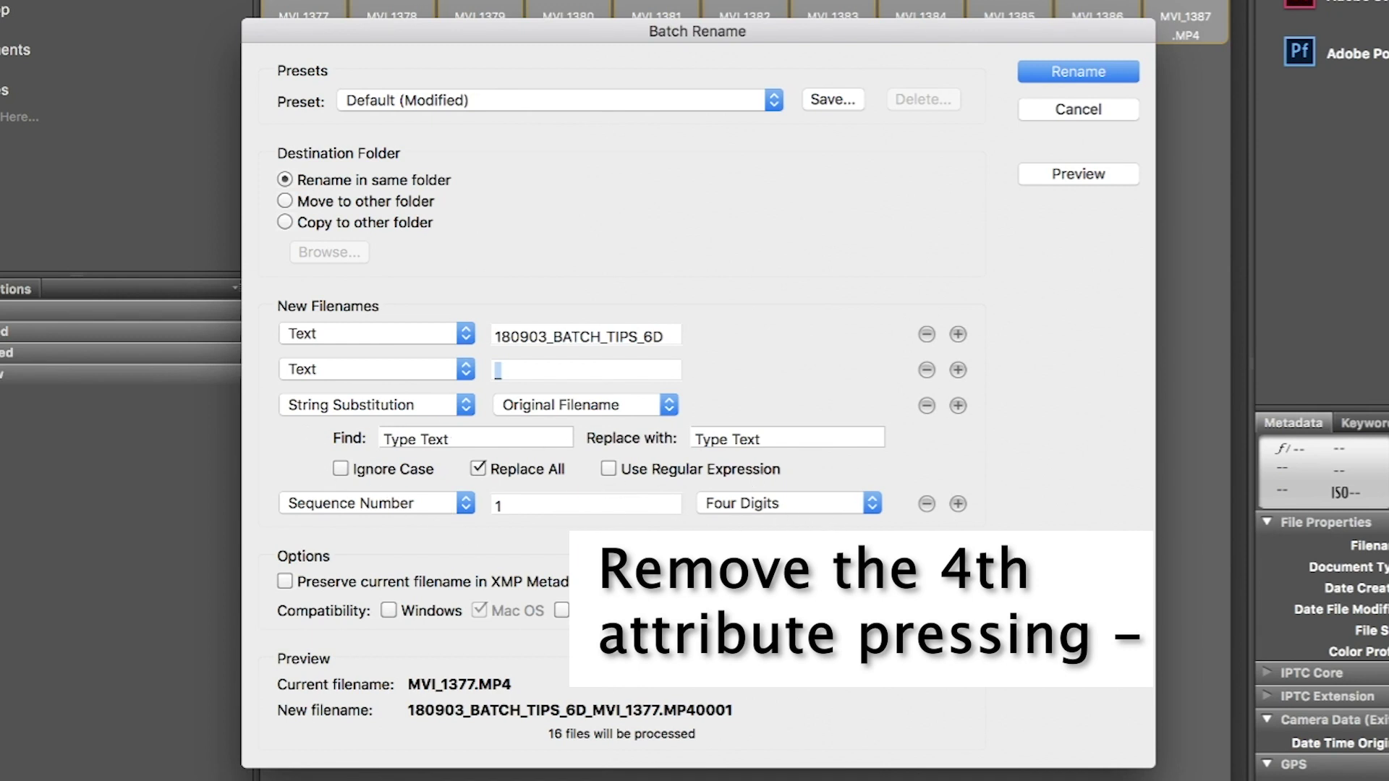
pyautogui.click(926, 505)
pyautogui.click(926, 504)
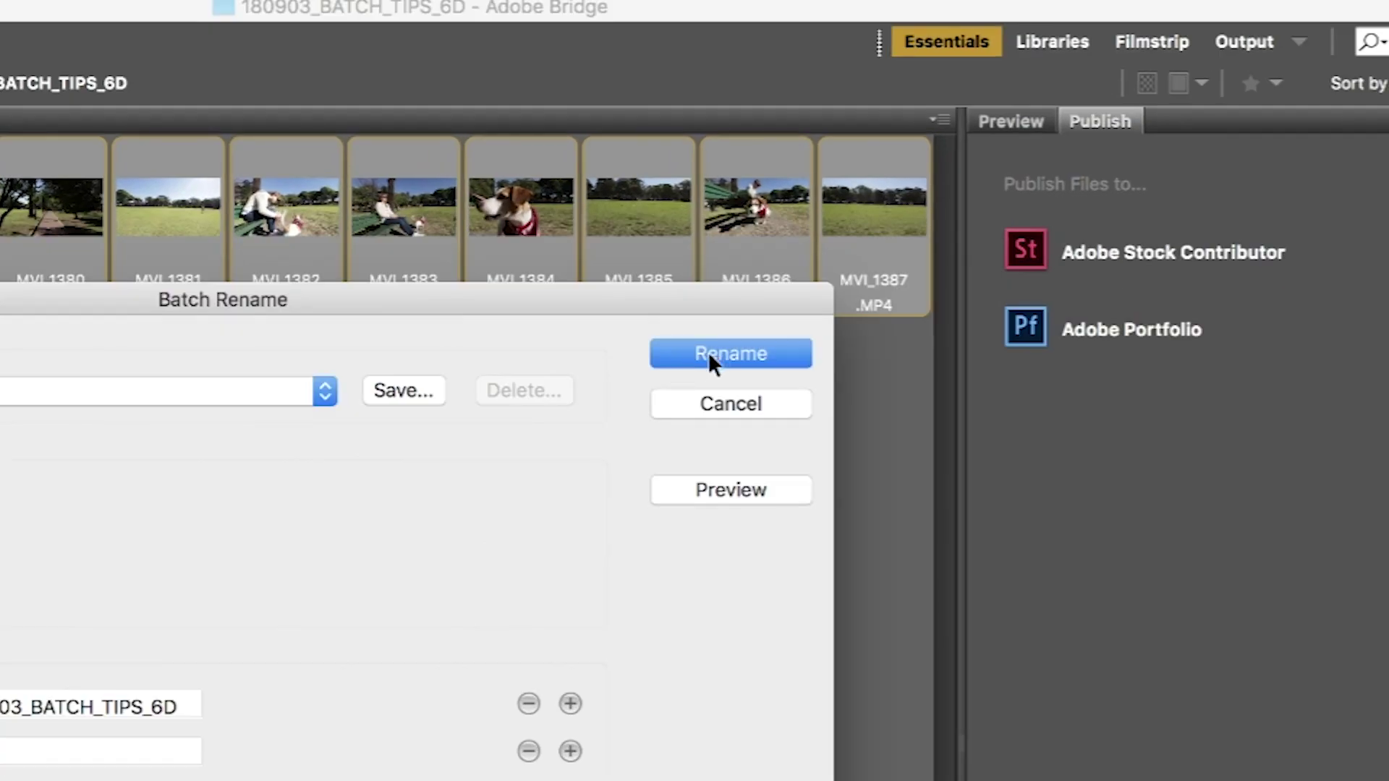
# Apply the rename so clips become names like 180903_BATCH_TIPS_6D_MVI_1377.MP4.
pyautogui.click(710, 352)
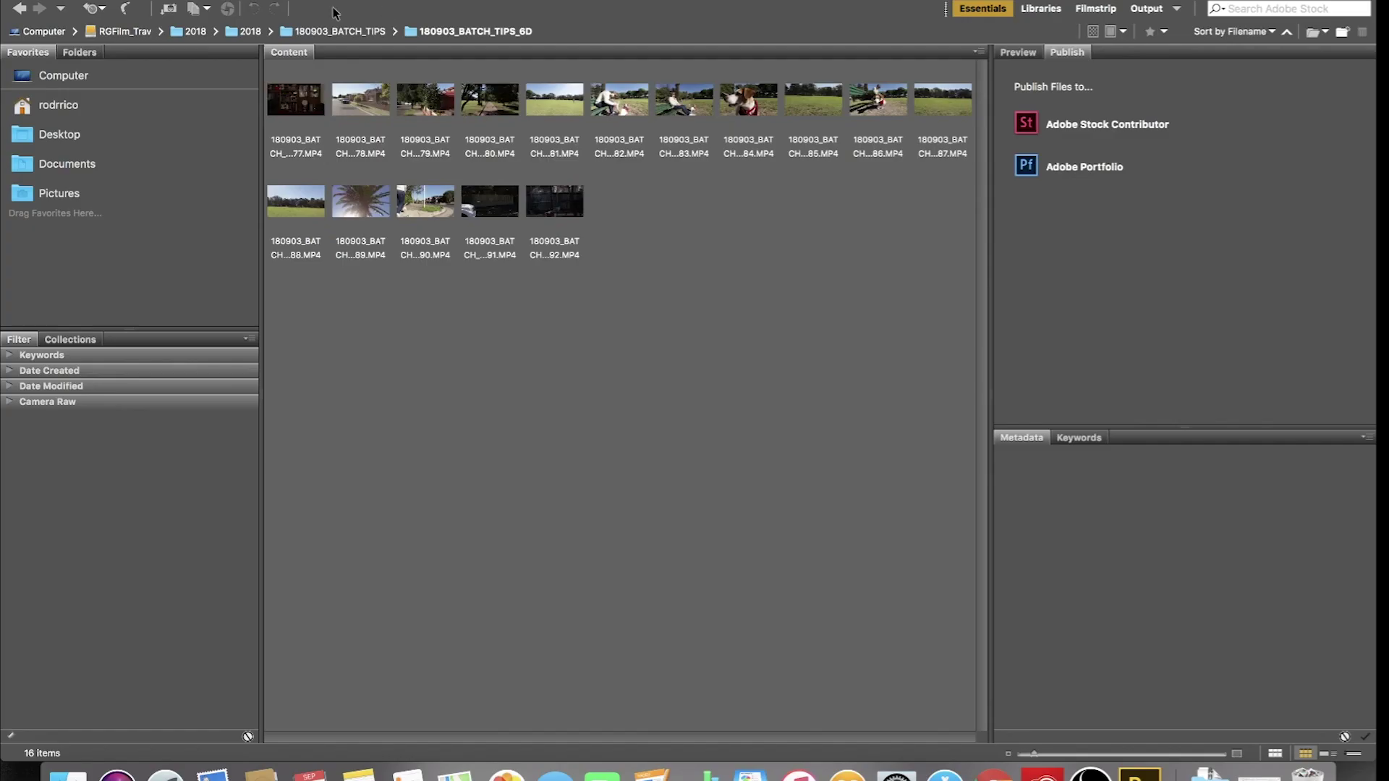
# Batch rename the five AUDIO MP3s with the 180903_BATCH_TIPS_AUDIO prefix.
pyautogui.click(298, 123)
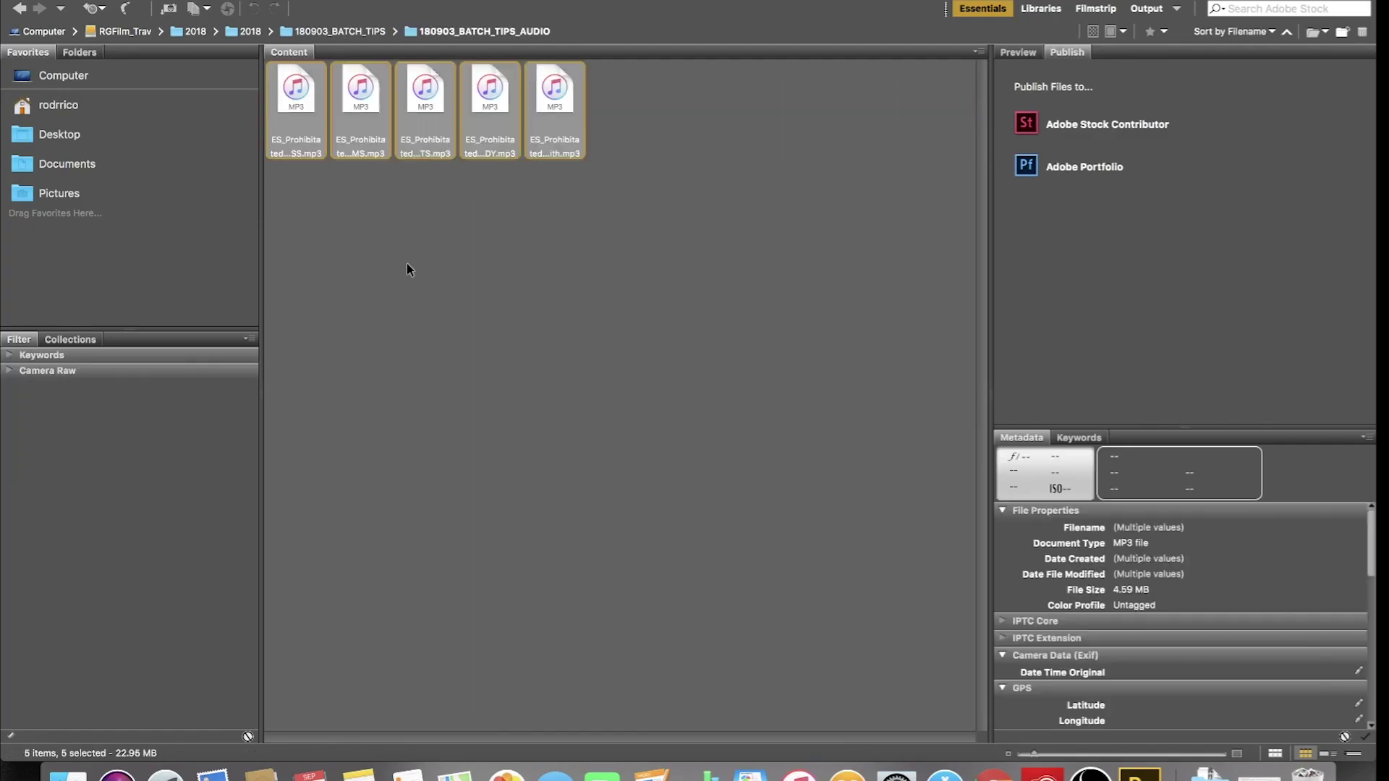
pyautogui.rightClick(423, 95)
pyautogui.click(519, 342)
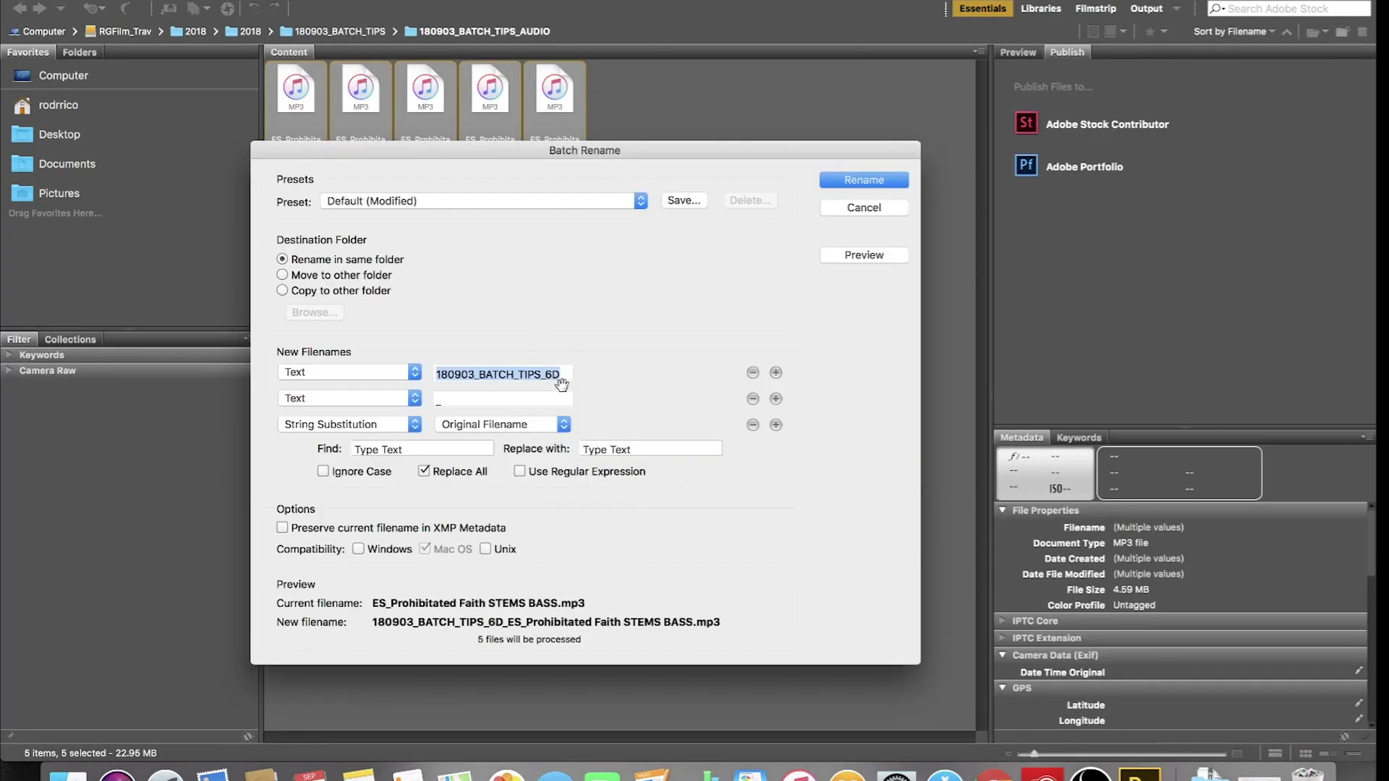
pyautogui.write('180903_BATCH_TIPS_AUDIO')
pyautogui.click(852, 186)
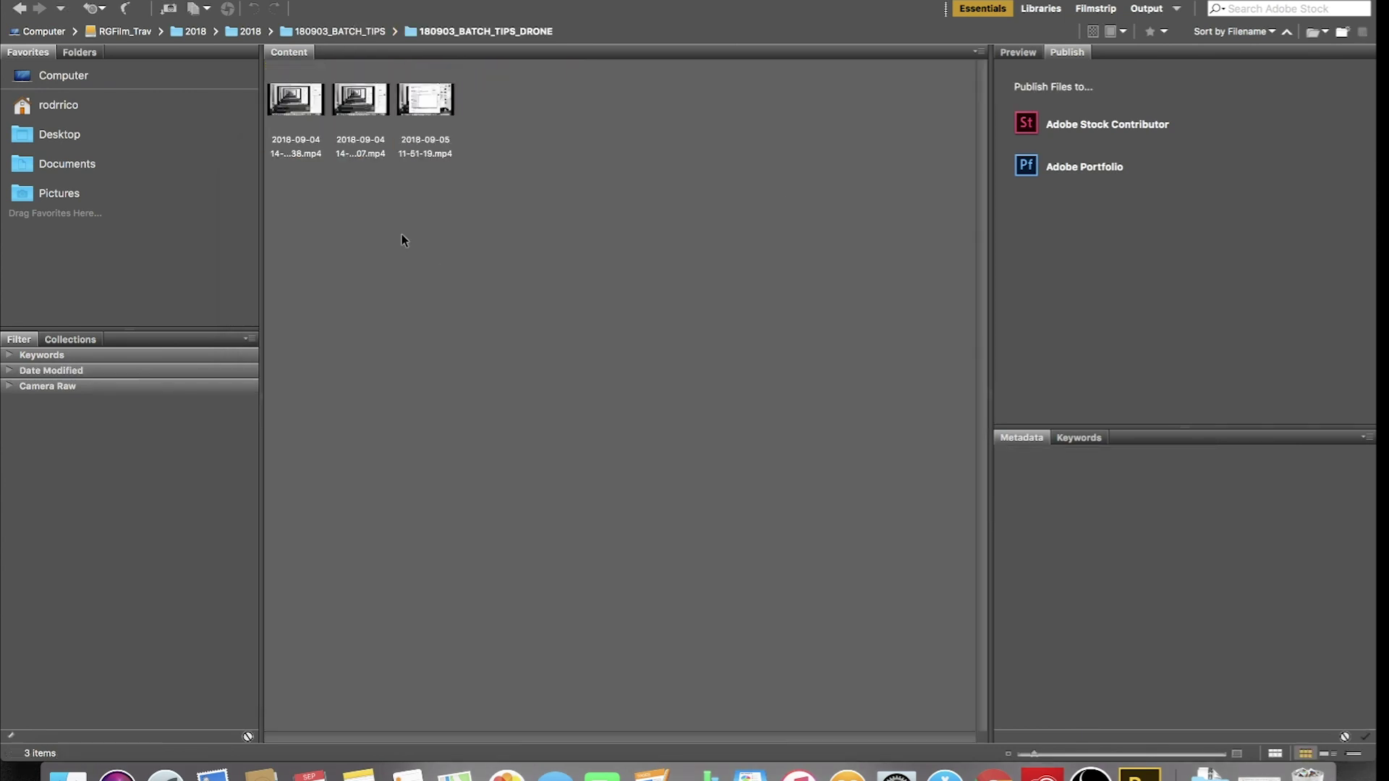
# Batch rename the three drone clips with the 180903_BATCH_TIPS_DRONE prefix.
pyautogui.rightClick(432, 117)
pyautogui.click(502, 358)
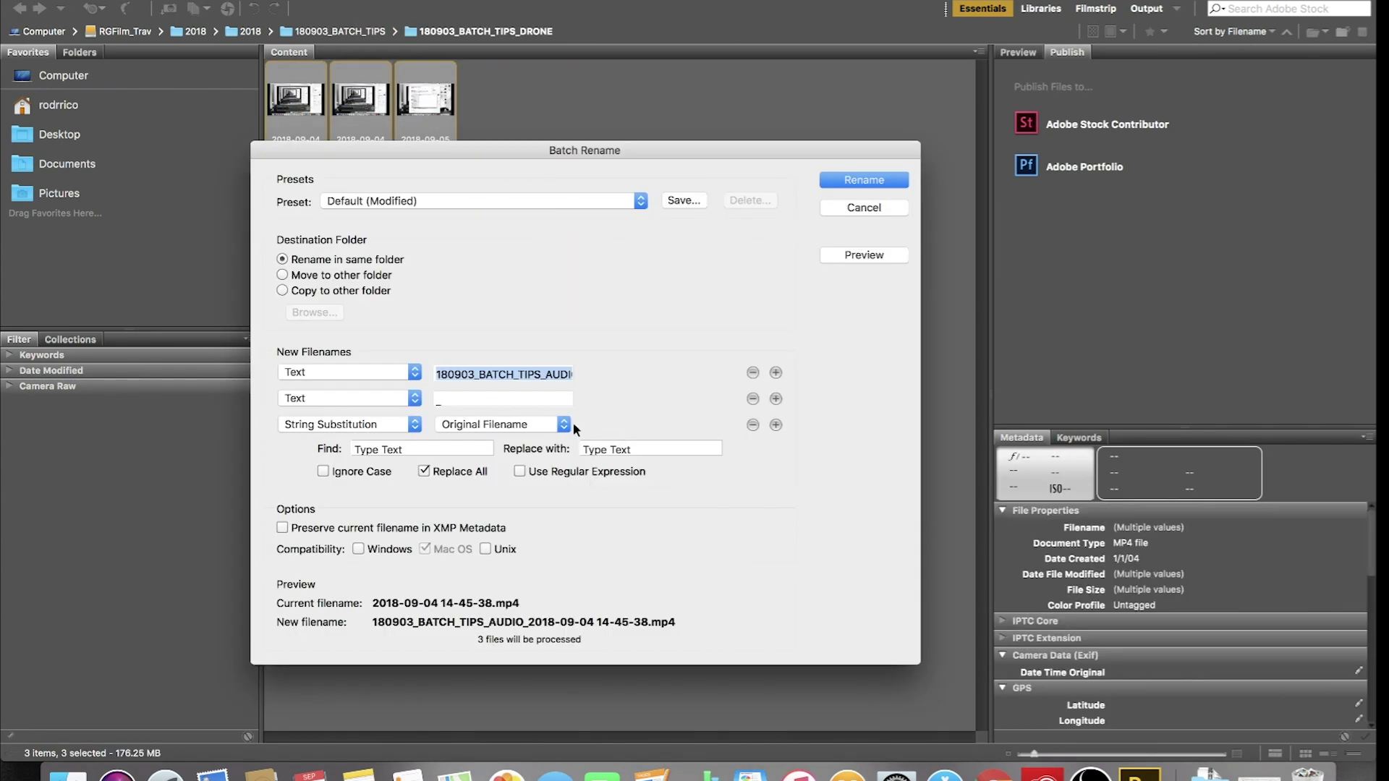
pyautogui.press('BackSpace')
pyautogui.press('BackSpace')
pyautogui.press('BackSpace')
pyautogui.press('BackSpace')
pyautogui.press('BackSpace')
pyautogui.write('DRONE')
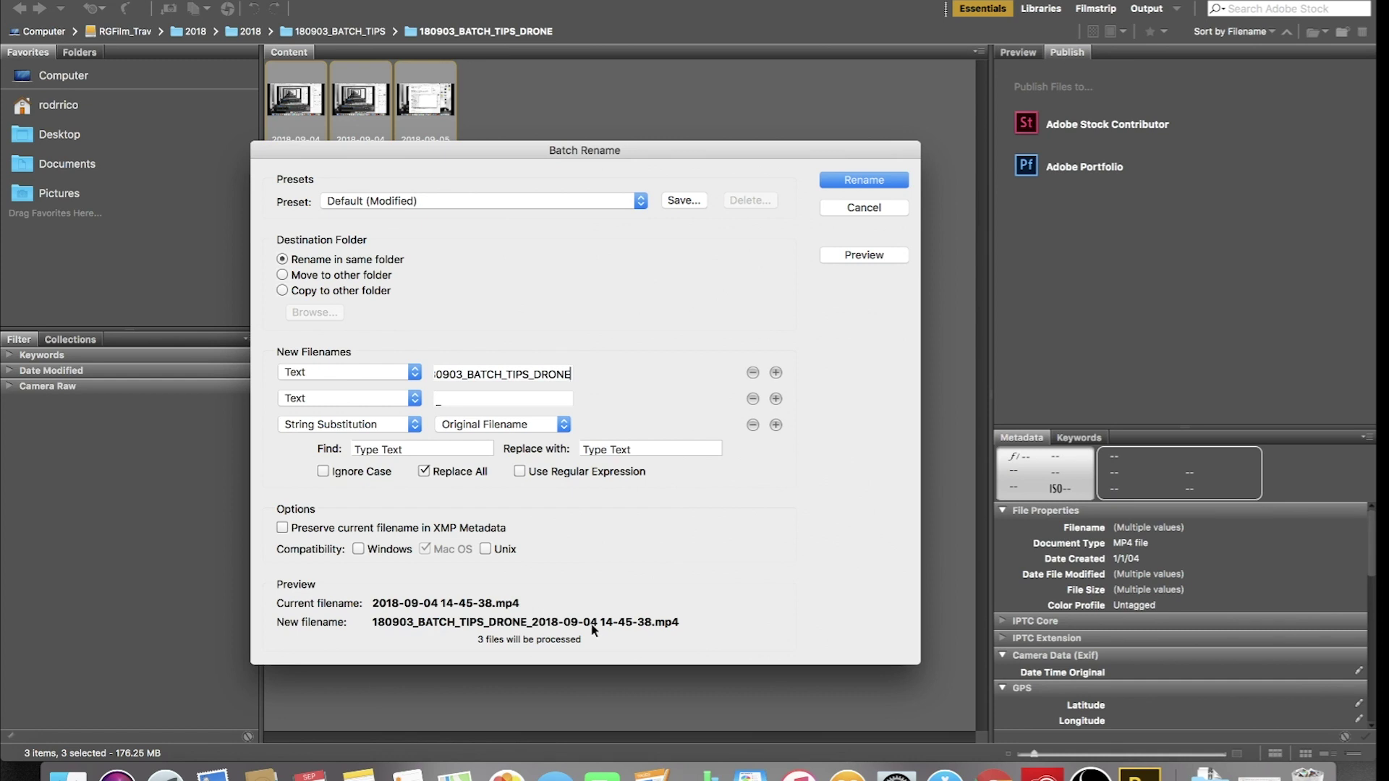
pyautogui.click(864, 179)
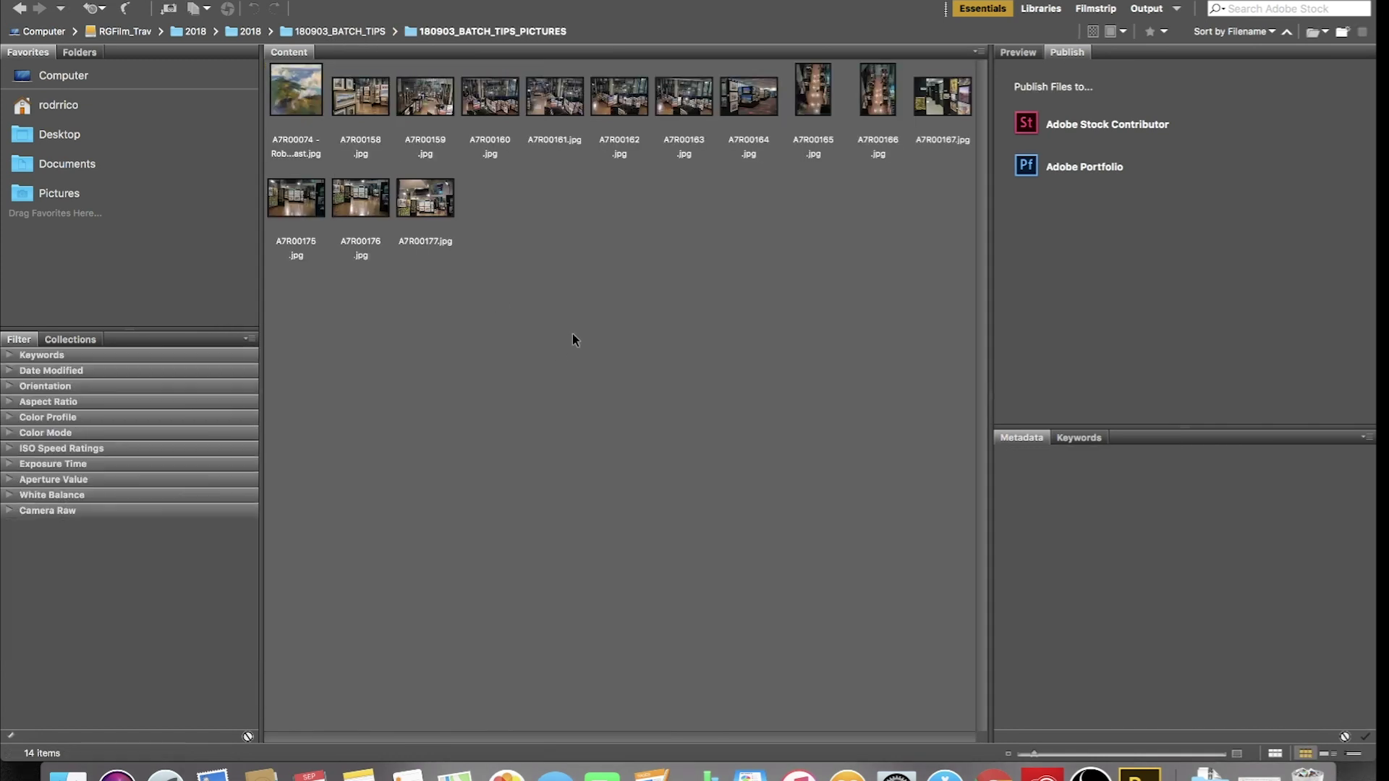
# Batch rename the 14 pictures with the 180903_BATCH_TIPS_PICTURES prefix.
pyautogui.press('super+a')
pyautogui.rightClick(367, 118)
pyautogui.click(454, 375)
pyautogui.press('BackSpace')
pyautogui.press('BackSpace')
pyautogui.press('BackSpace')
pyautogui.press('BackSpace')
pyautogui.press('BackSpace')
pyautogui.write('PICTURES')
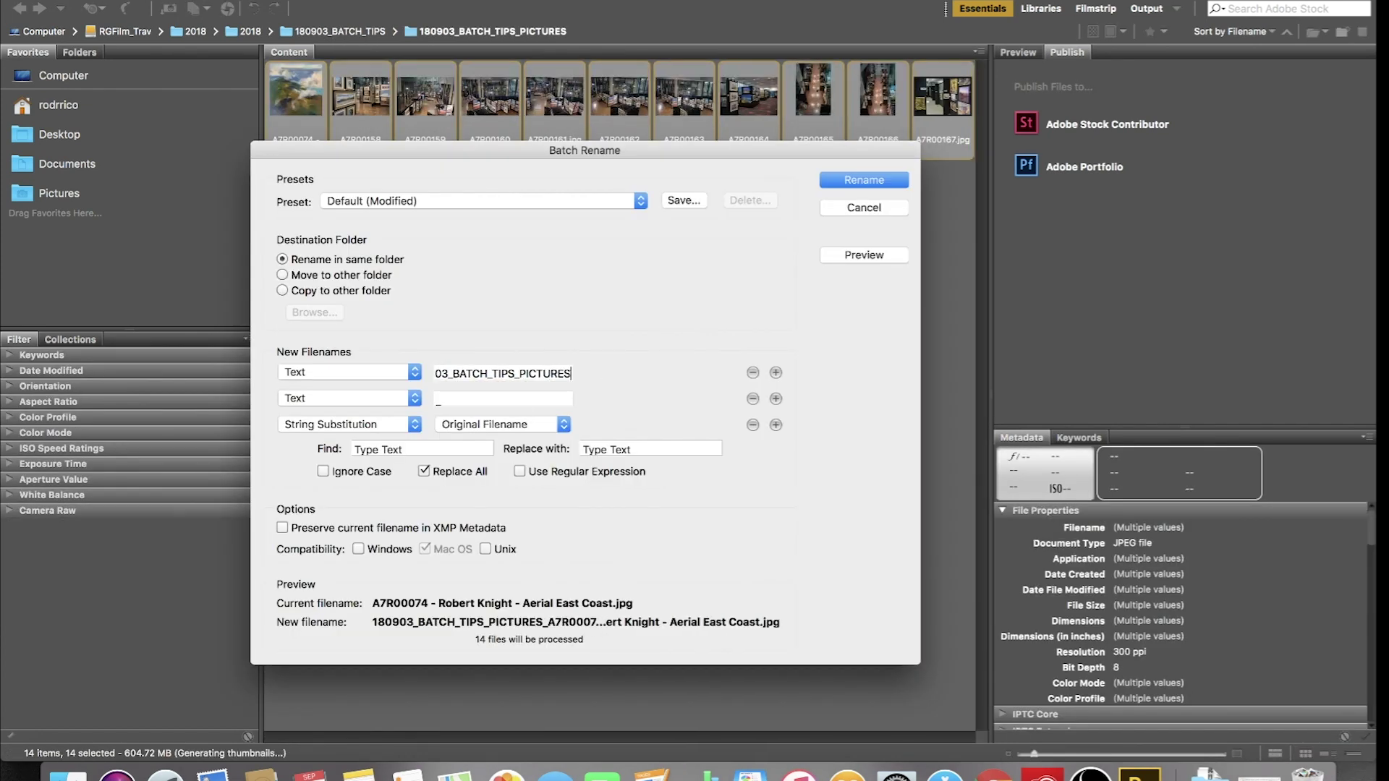
pyautogui.click(868, 180)
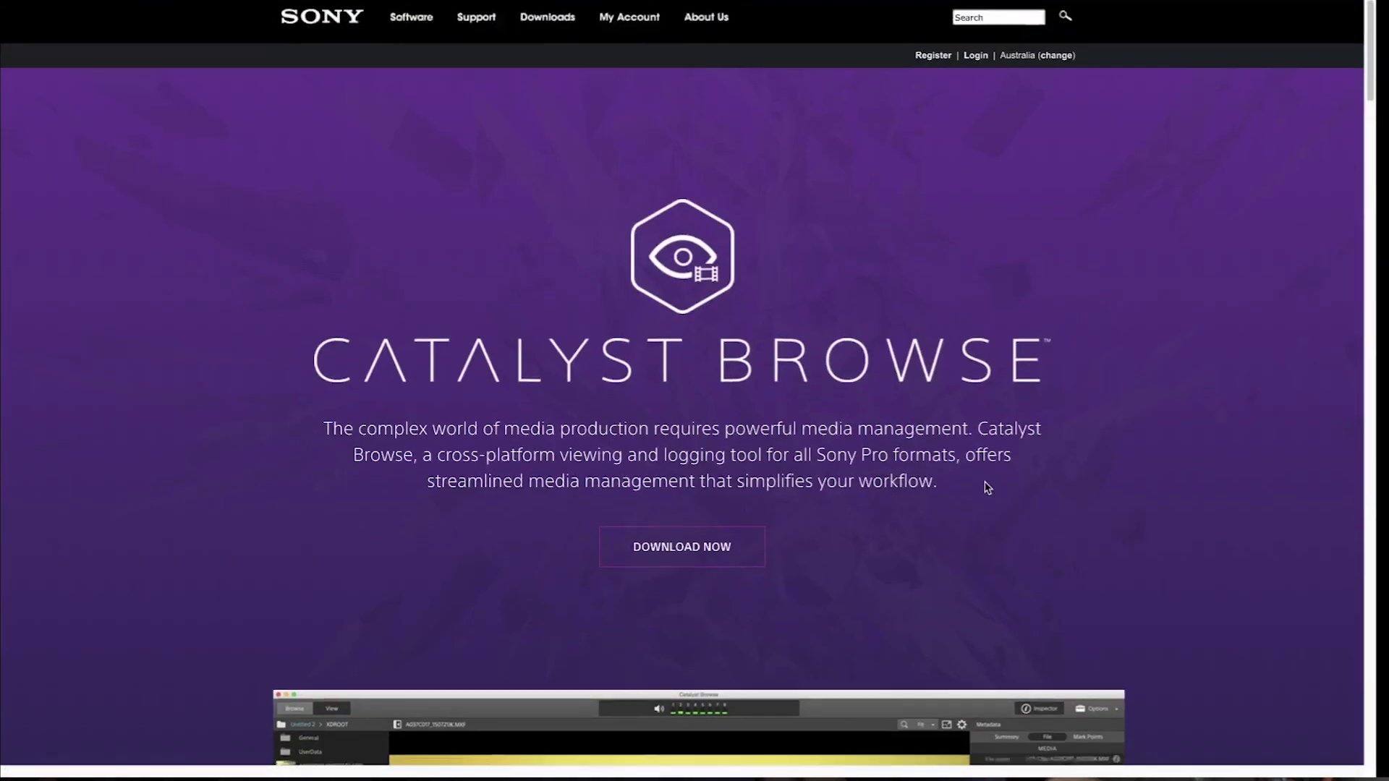
pyautogui.scroll(-5, 986, 480)
pyautogui.scroll(-7, 989, 486)
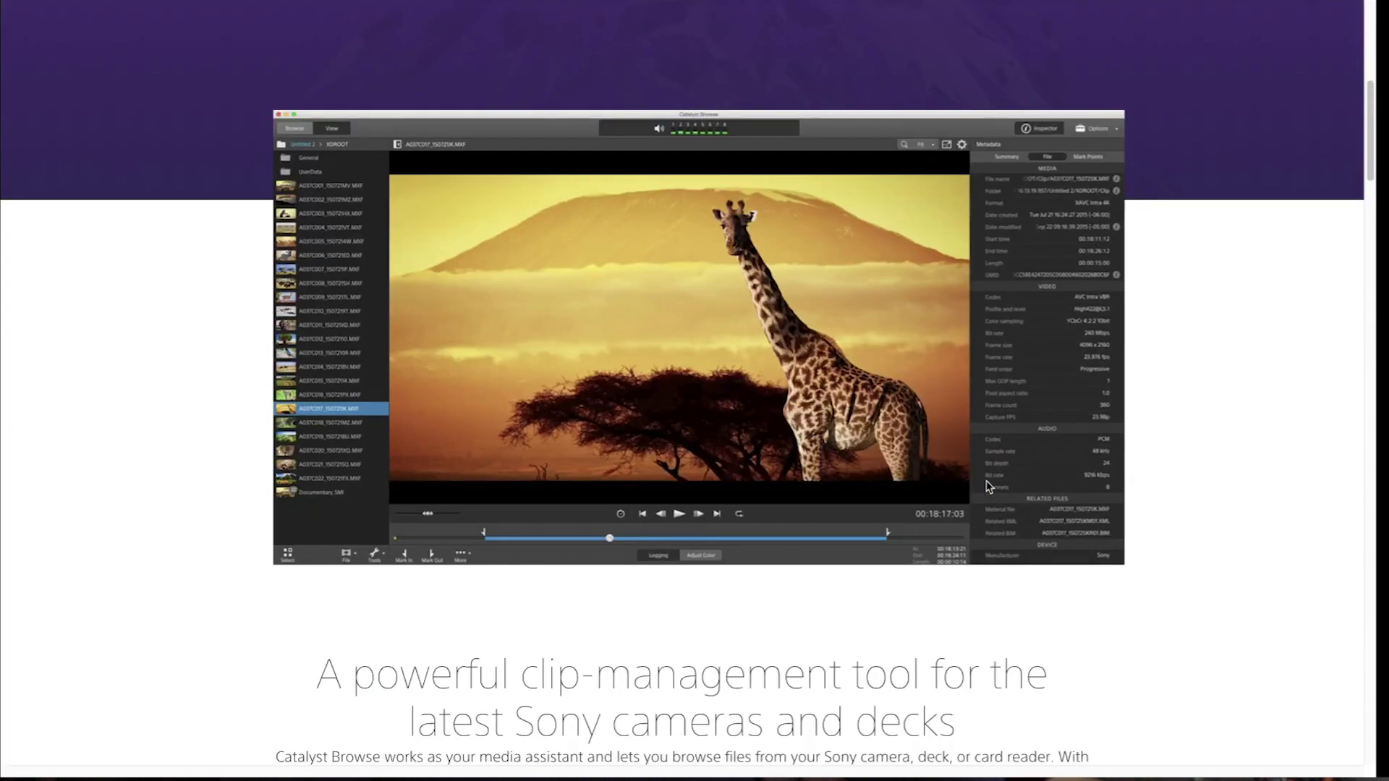
pyautogui.scroll(-9, 989, 482)
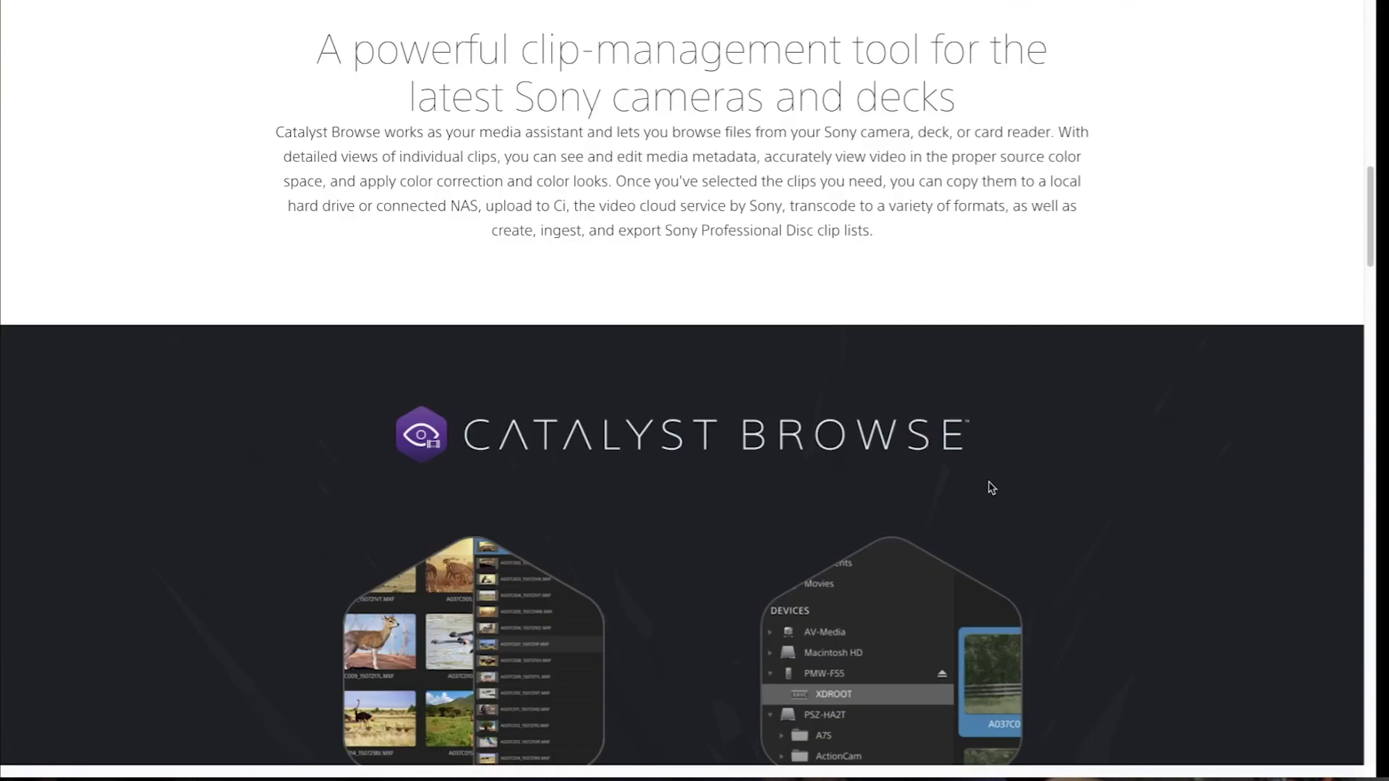